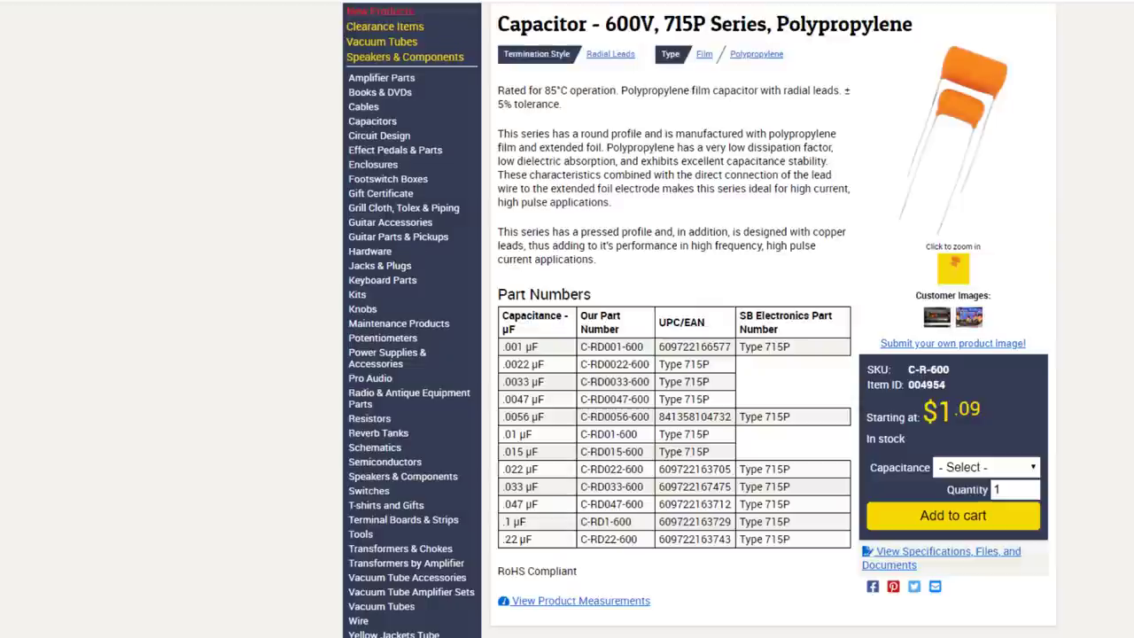
# Go back to the Antique Electronic Supply capacitor listing and view the Mallory 630V axial capacitor page.
pyautogui.click(494, 9)
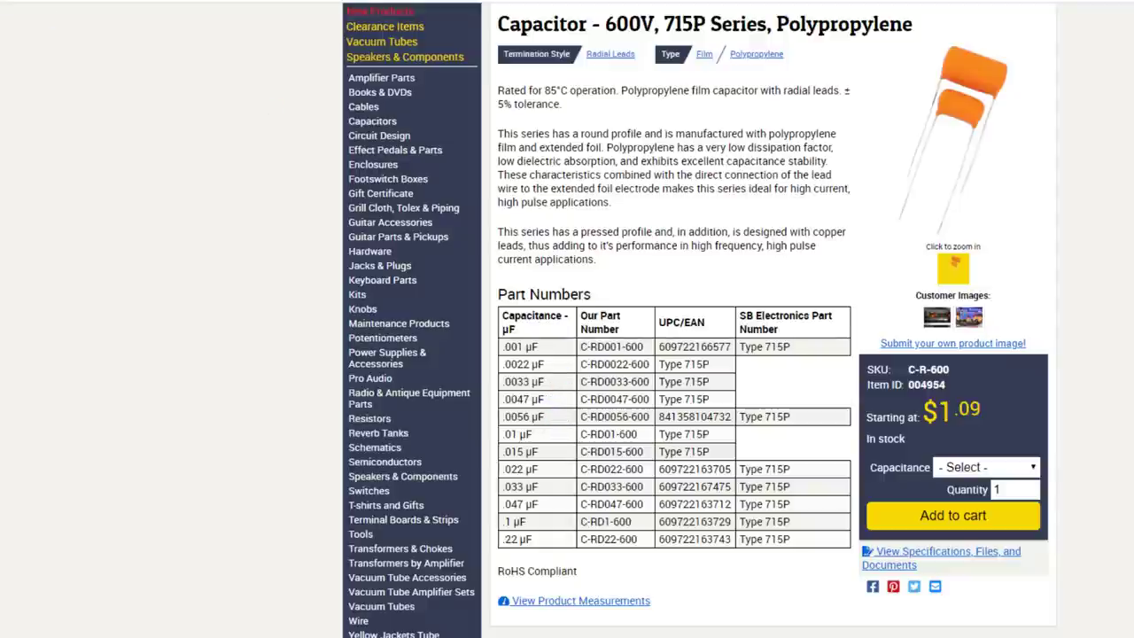
pyautogui.hotkey('alt', 'Left')
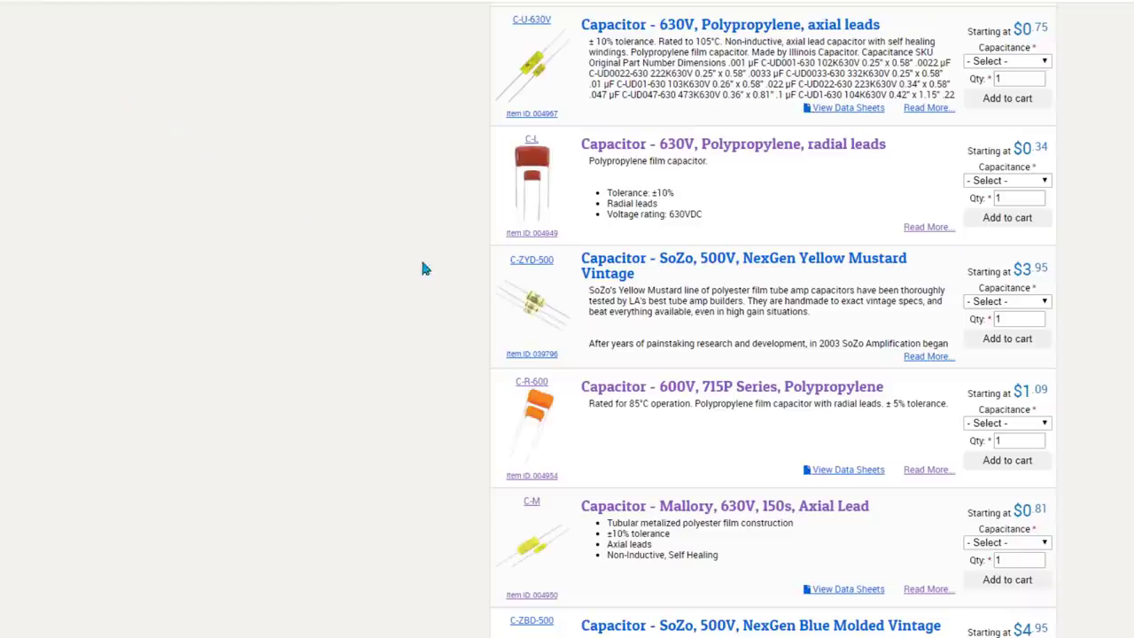
pyautogui.click(714, 509)
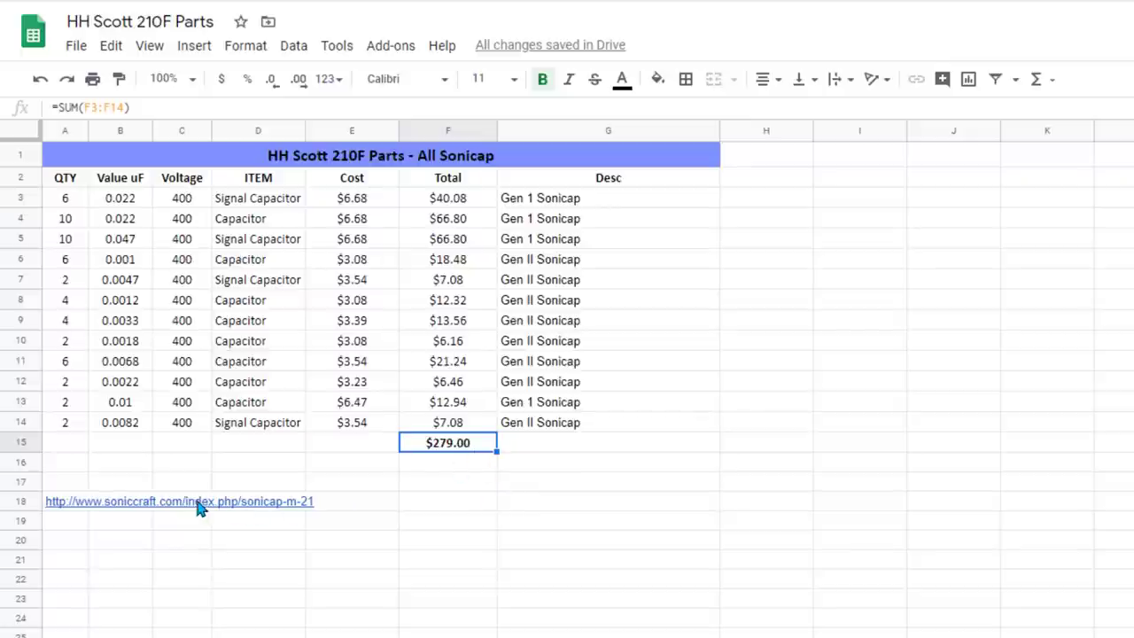
# Follow the row 18 Sonic Craft link and review the Gen I and Gen II Sonicap prices.
pyautogui.click(66, 535)
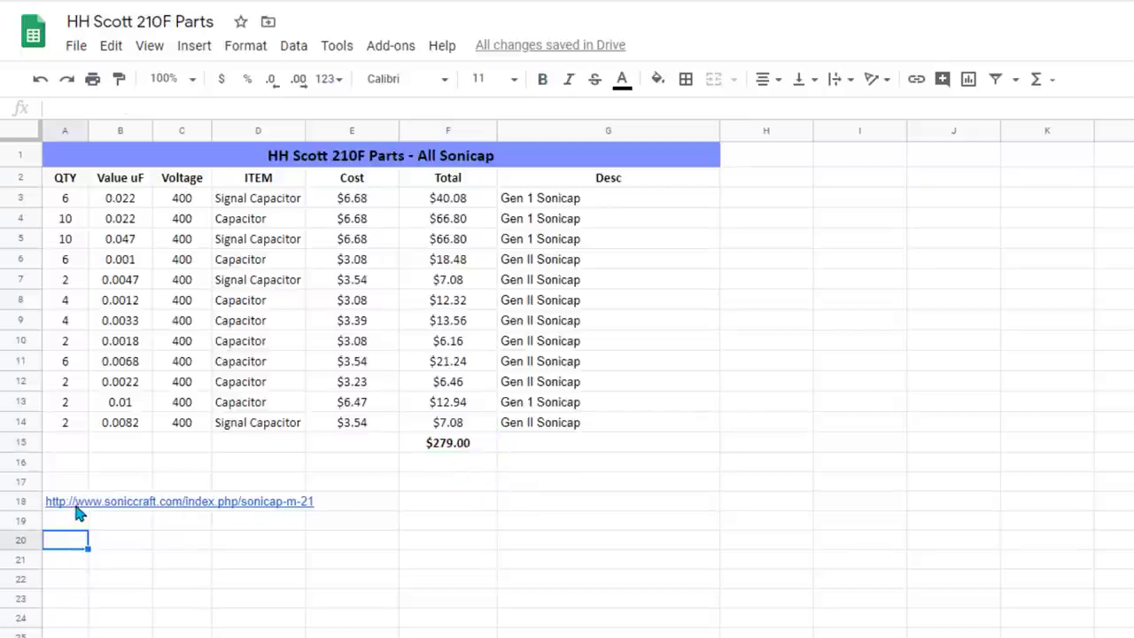
pyautogui.click(78, 503)
pyautogui.click(116, 479)
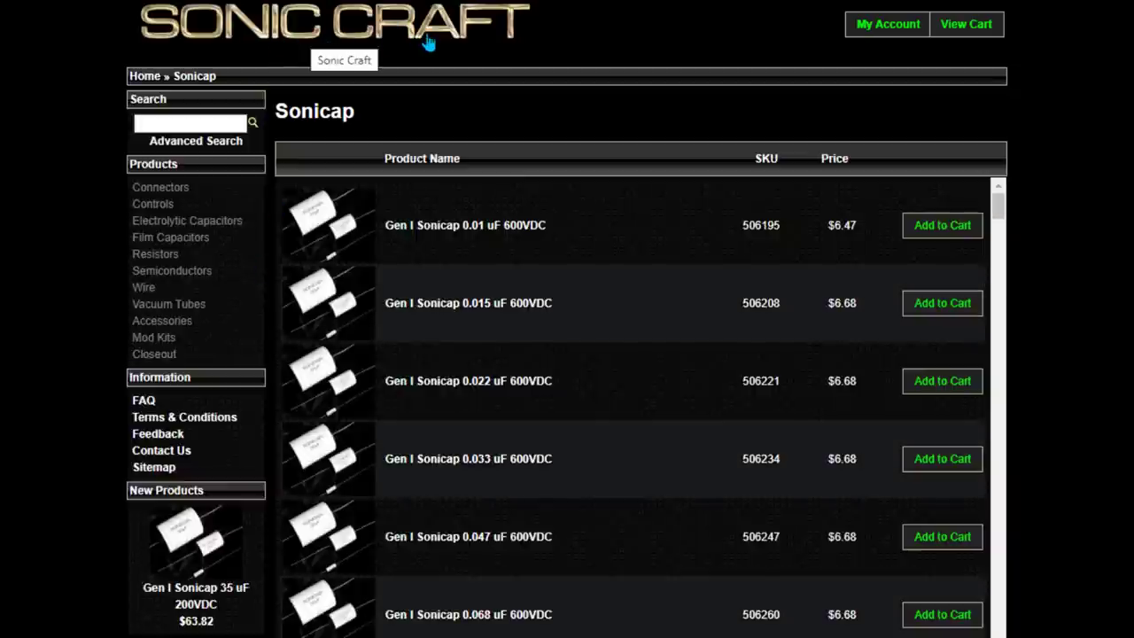
pyautogui.scroll(-10, 432, 461)
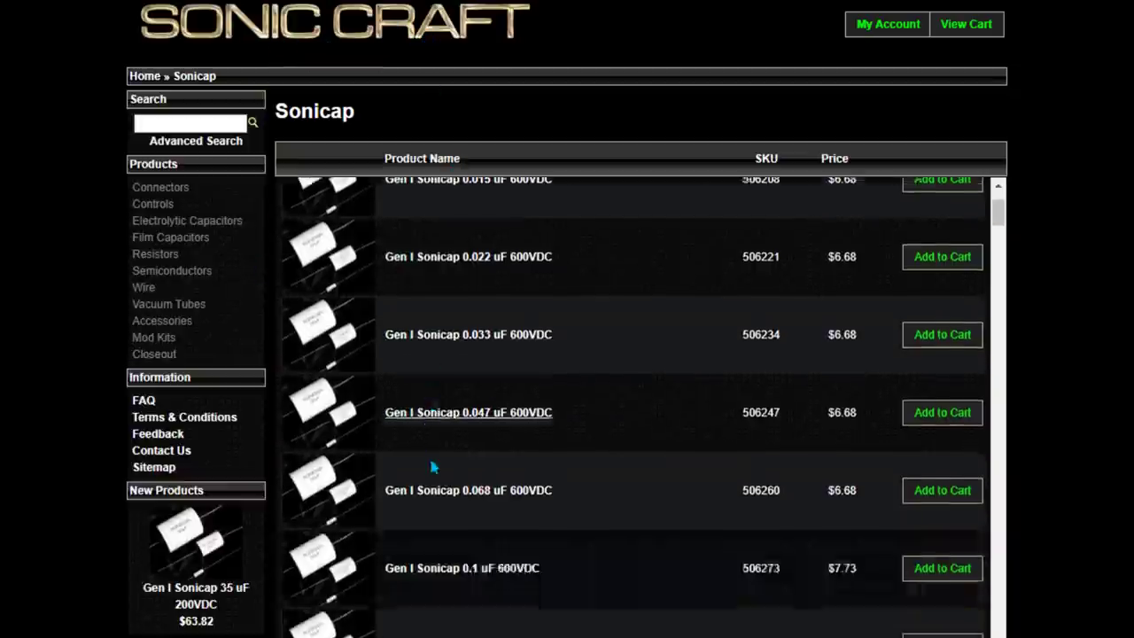
pyautogui.scroll(-20, 436, 436)
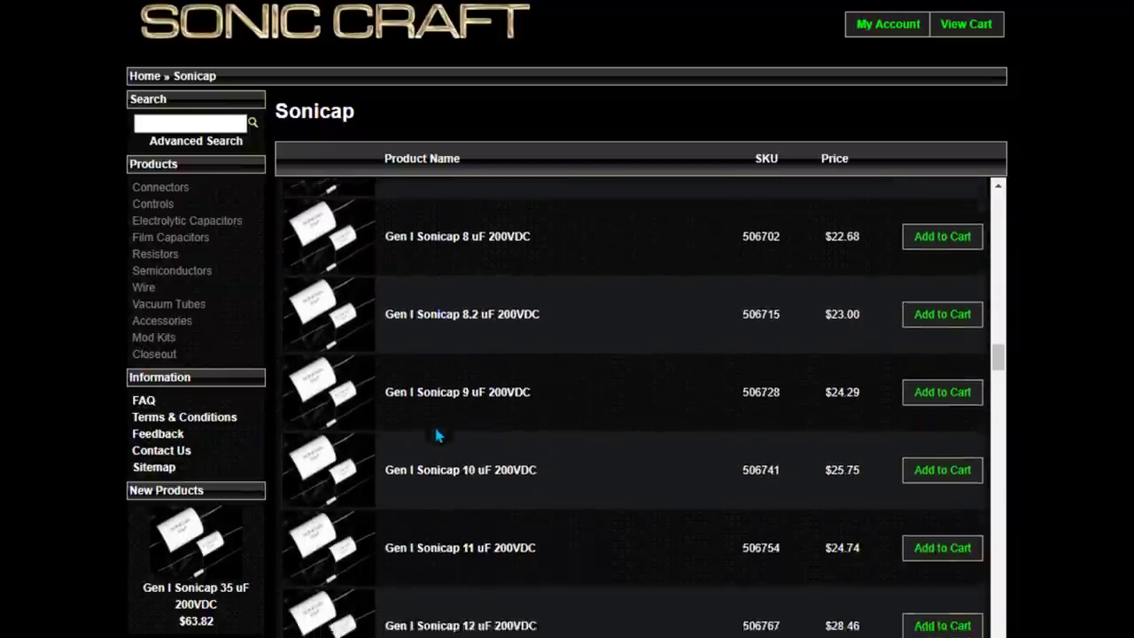
pyautogui.scroll(-7, 436, 436)
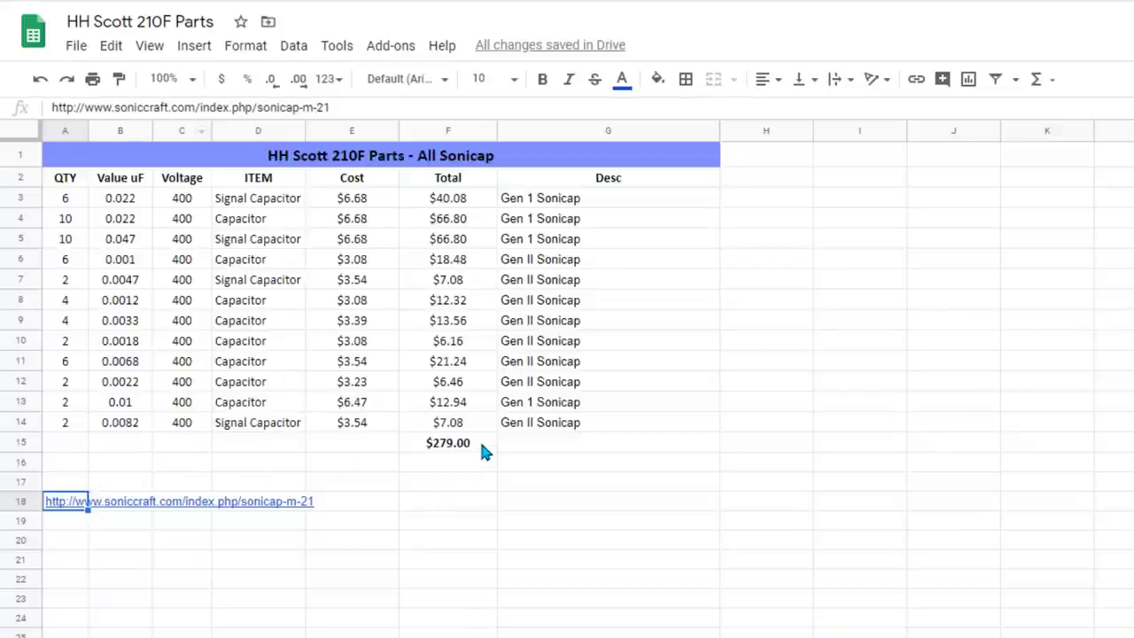
pyautogui.click(478, 441)
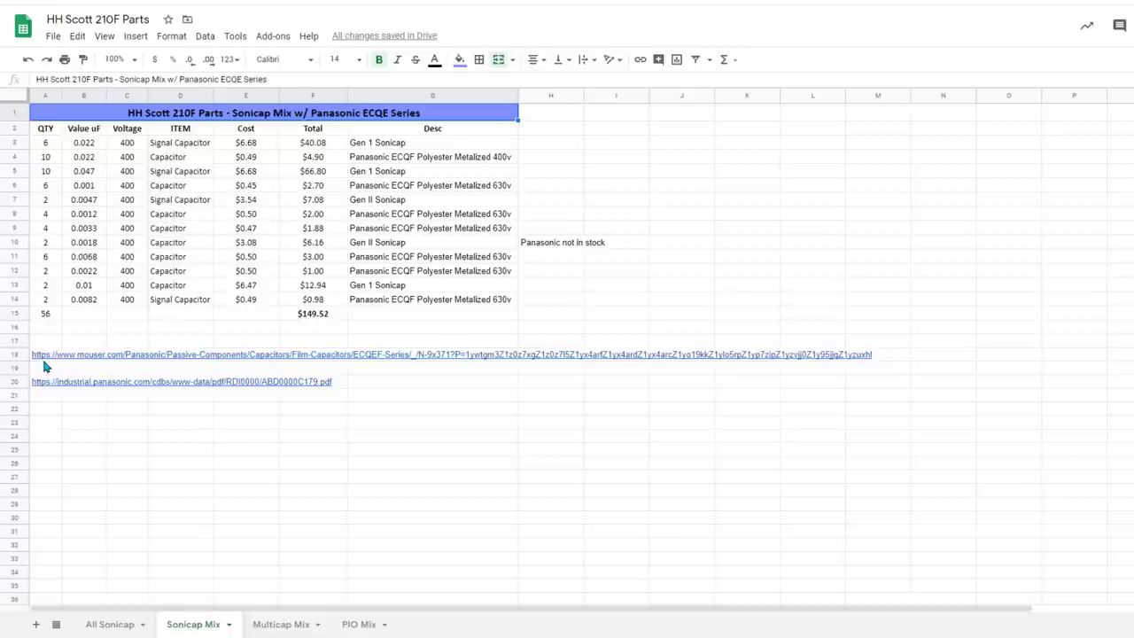
pyautogui.moveTo(46, 364)
pyautogui.click(64, 411)
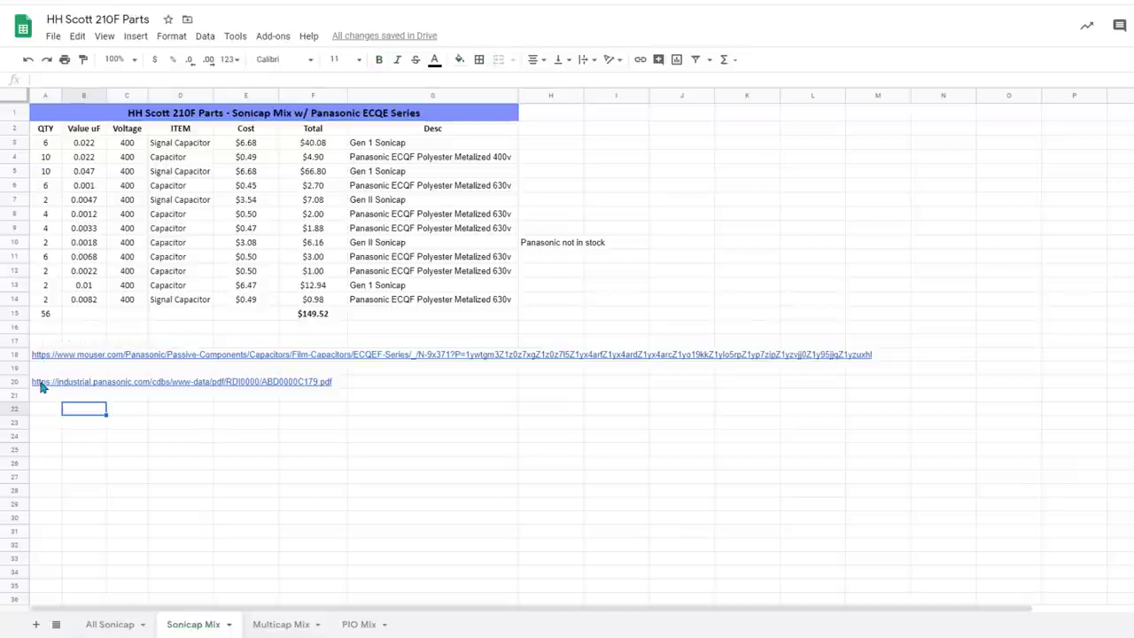
pyautogui.moveTo(42, 384)
pyautogui.click(55, 365)
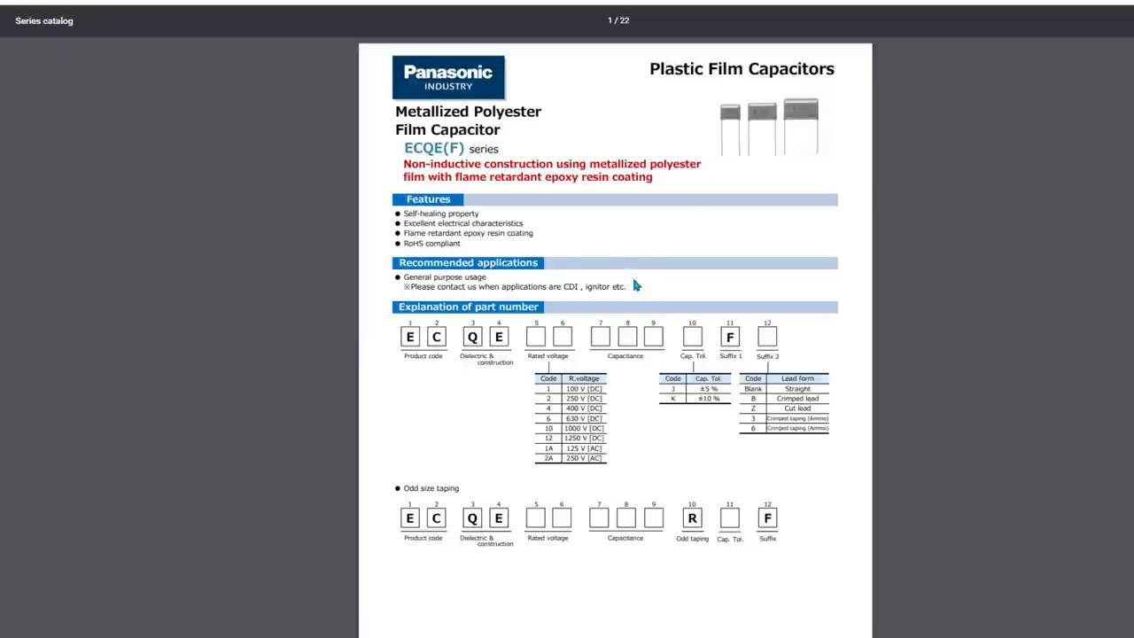
pyautogui.scroll(-2, 709, 246)
pyautogui.scroll(-20, 708, 245)
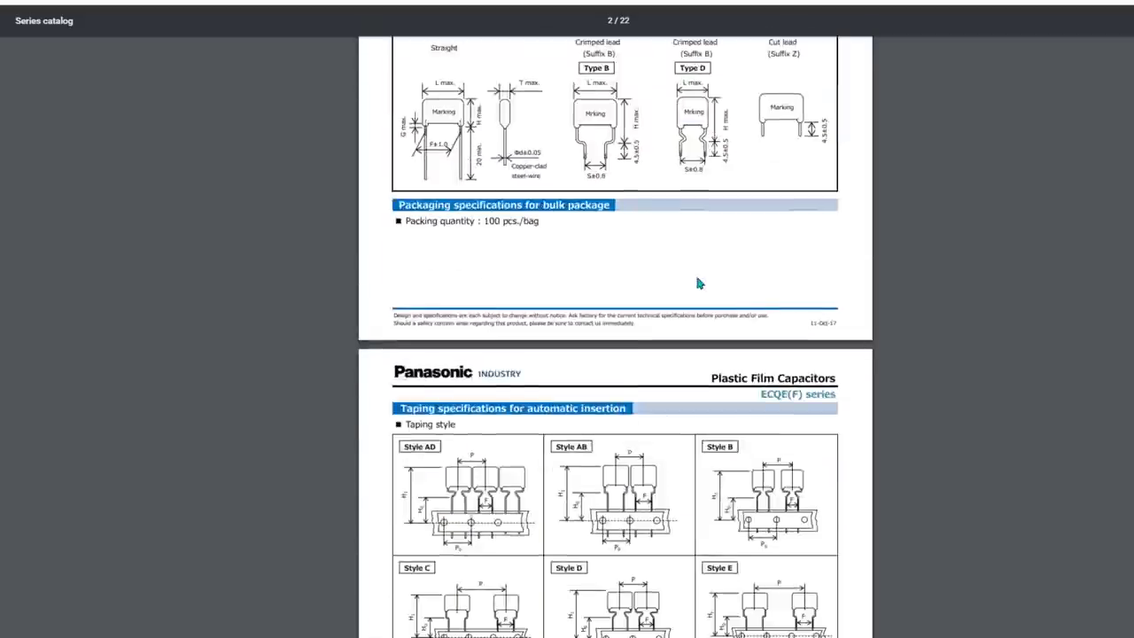
pyautogui.scroll(-9, 693, 296)
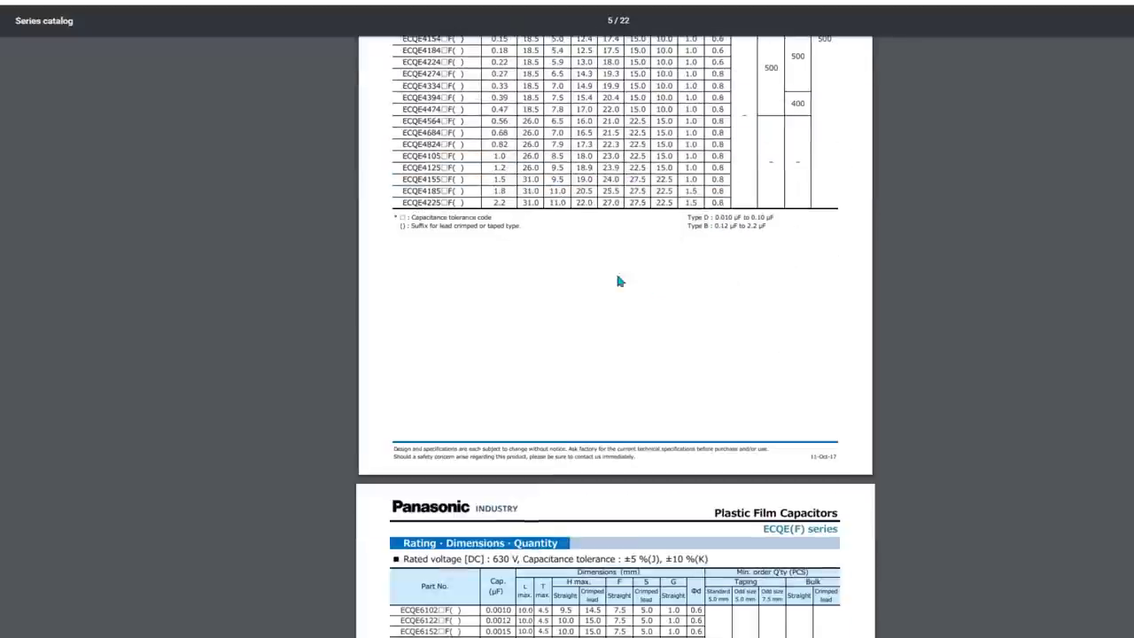
pyautogui.hotkey('ctrl', 'w')
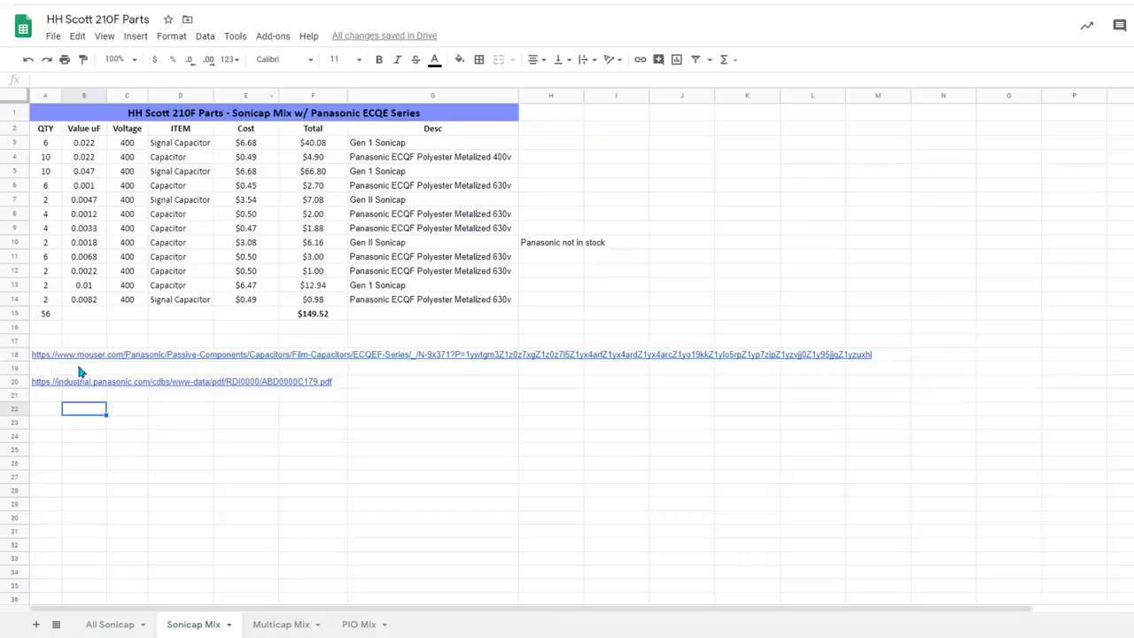
pyautogui.click(40, 354)
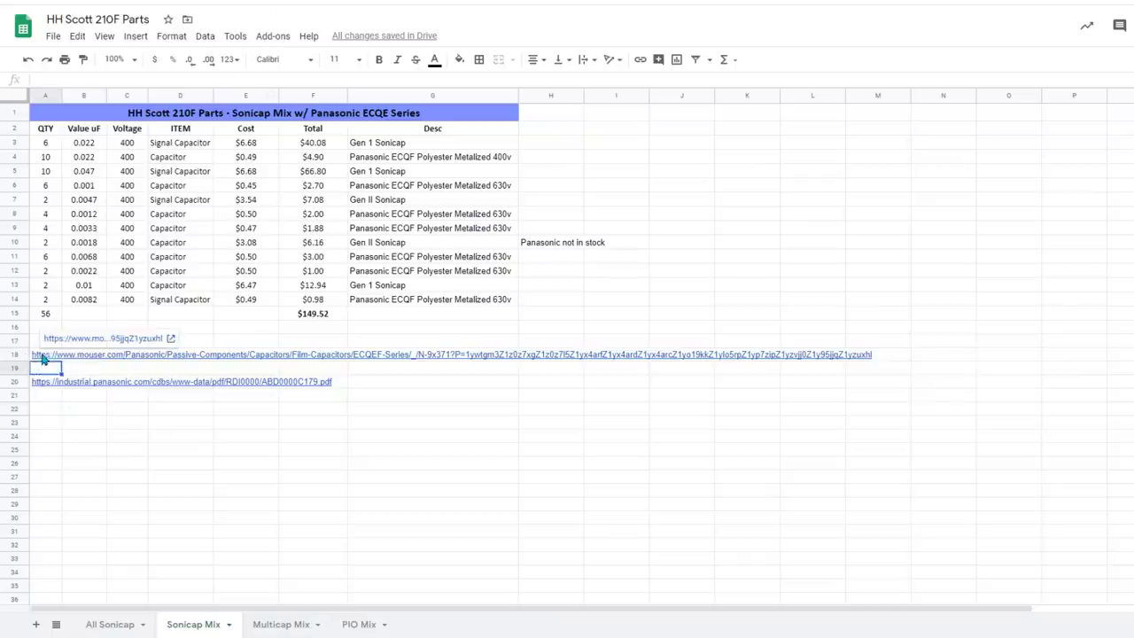
pyautogui.click(56, 340)
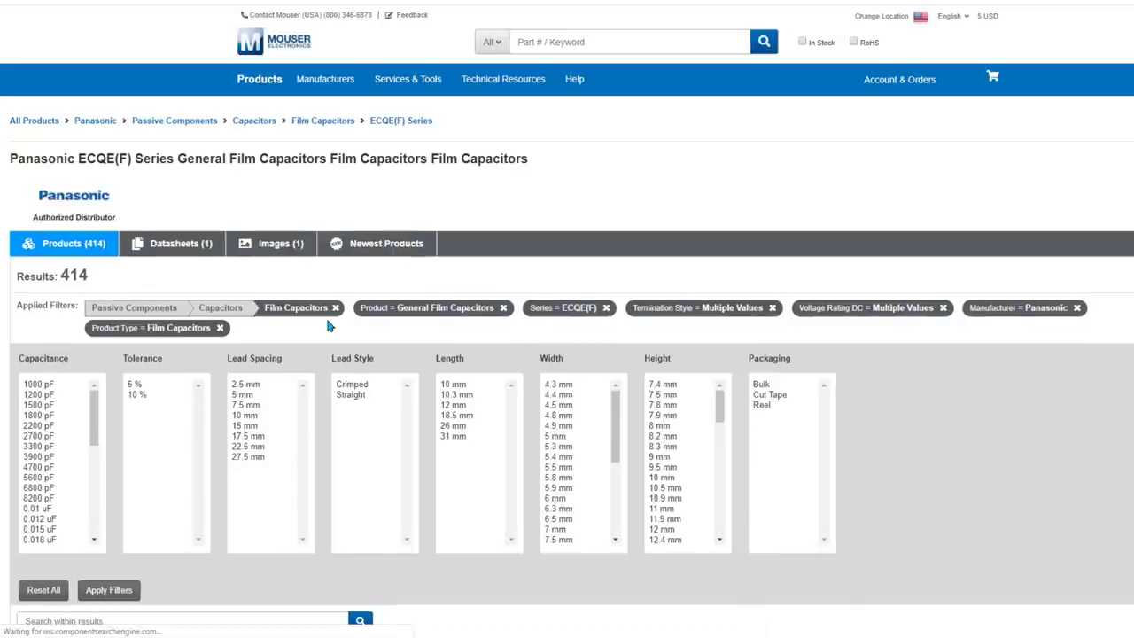
pyautogui.scroll(-3, 330, 322)
pyautogui.scroll(-4, 330, 323)
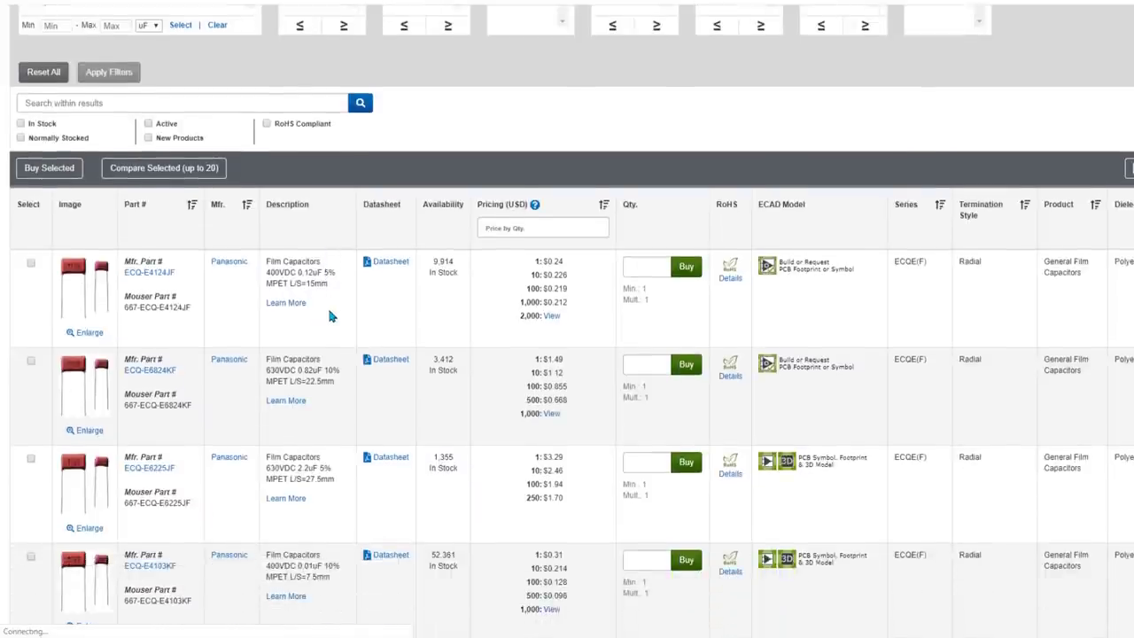
pyautogui.scroll(-5, 329, 316)
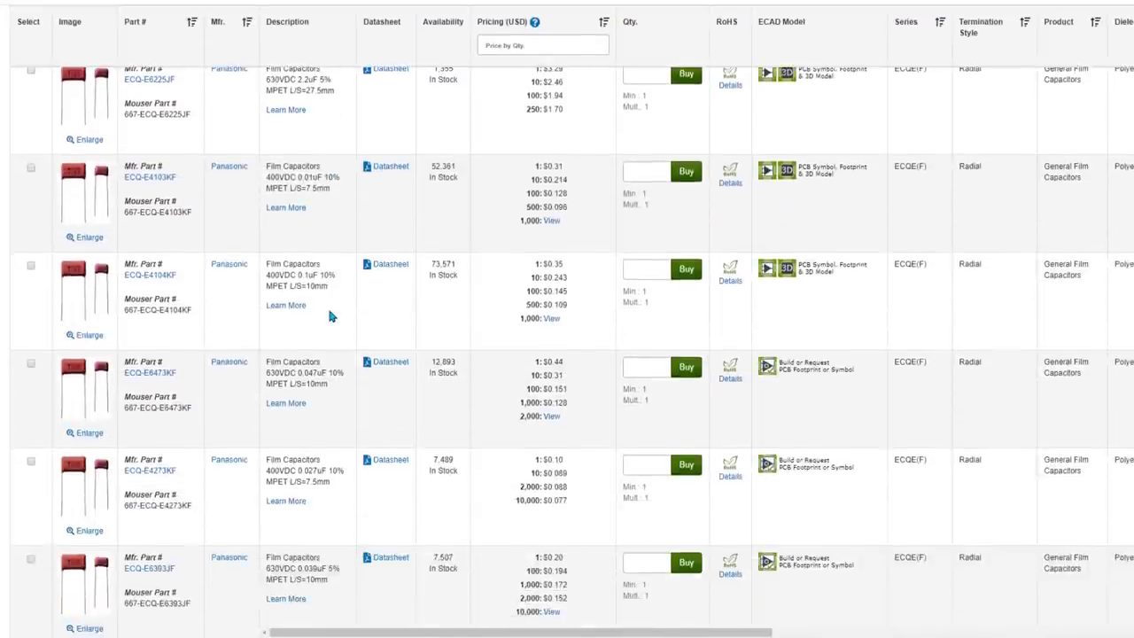
pyautogui.scroll(6, 327, 309)
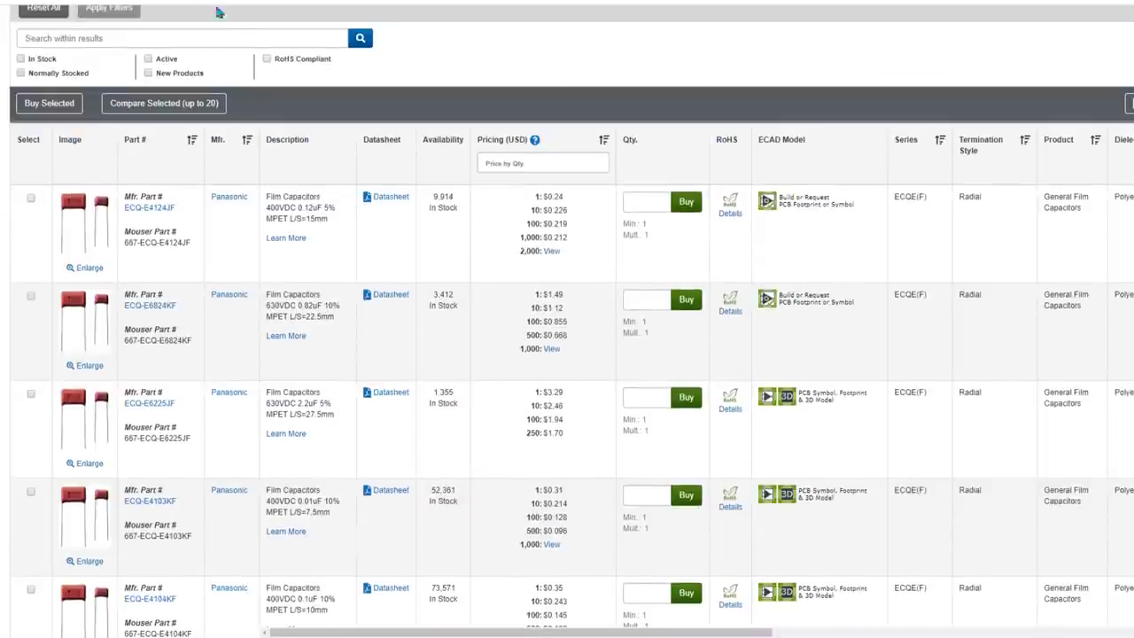
pyautogui.click(222, 0)
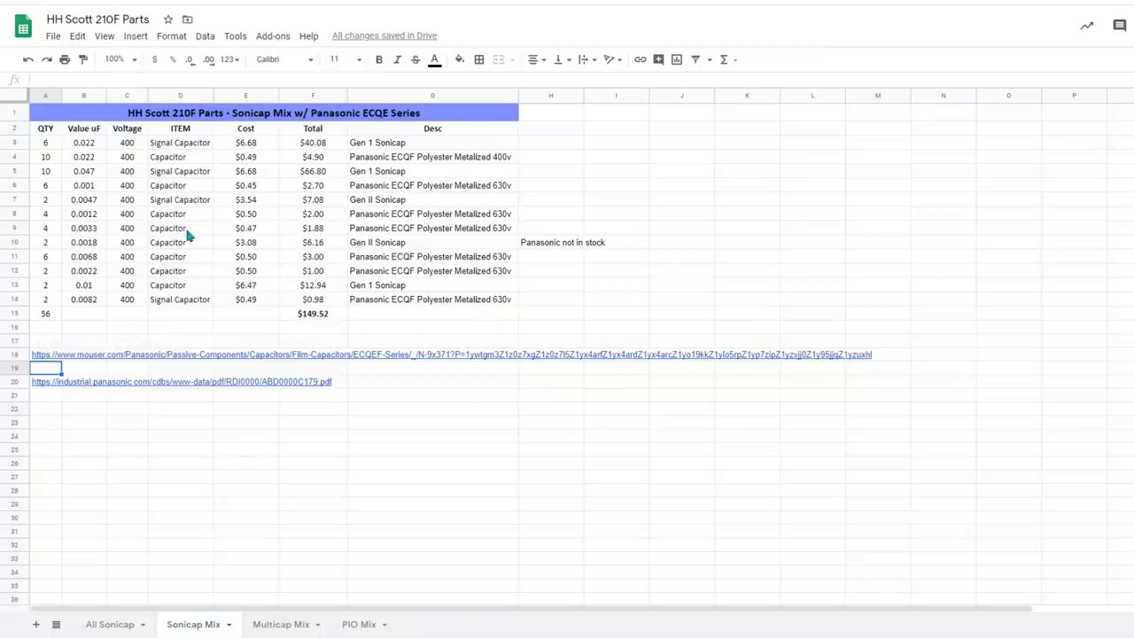
# Check the $149.52 total in F15, then view the Multicap Mix and PIO Mix sheets.
pyautogui.click(333, 315)
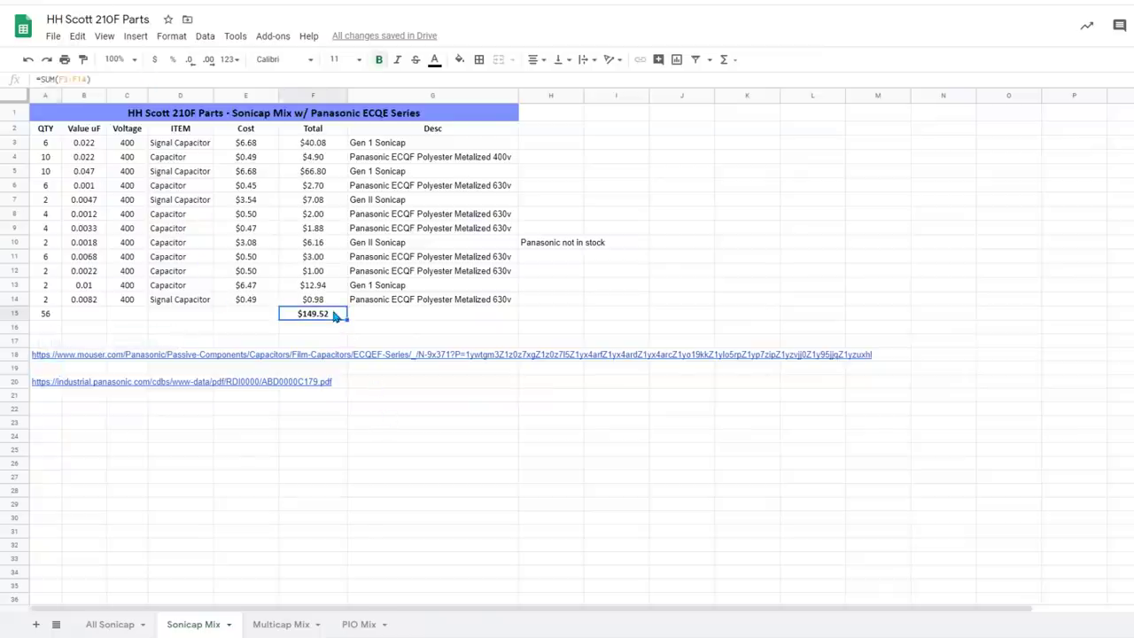
pyautogui.moveTo(361, 320); pyautogui.dragTo(331, 317)
pyautogui.click(278, 622)
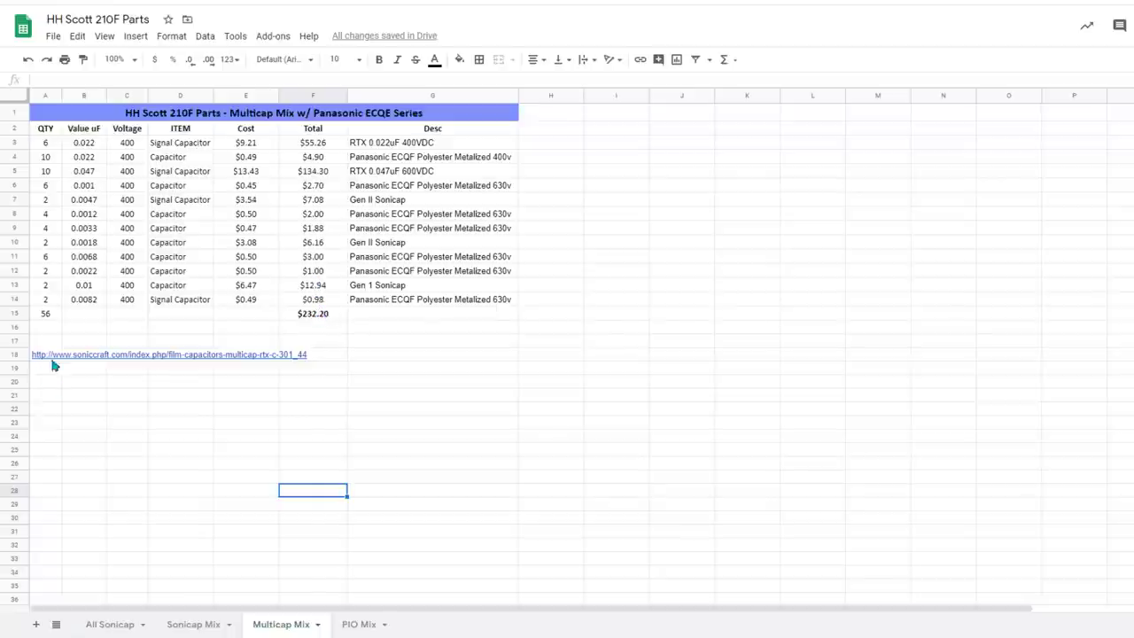
pyautogui.click(356, 623)
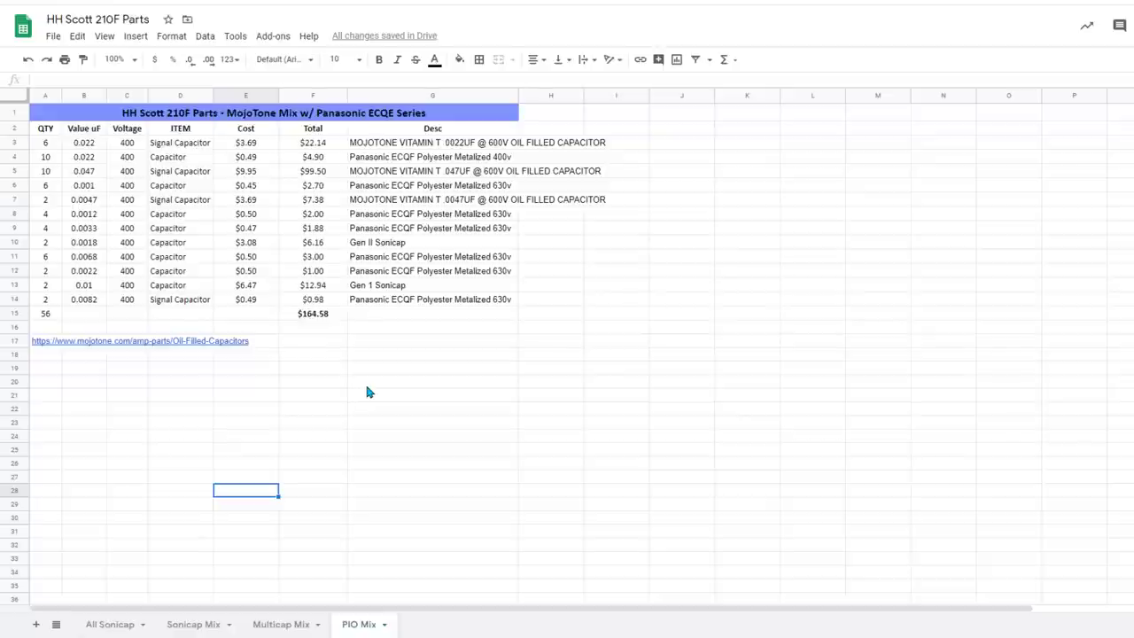
# Inspect quantity 10 in A5 and the F5 total formula, then select the Mojotone link cell.
pyautogui.click(54, 173)
pyautogui.click(304, 175)
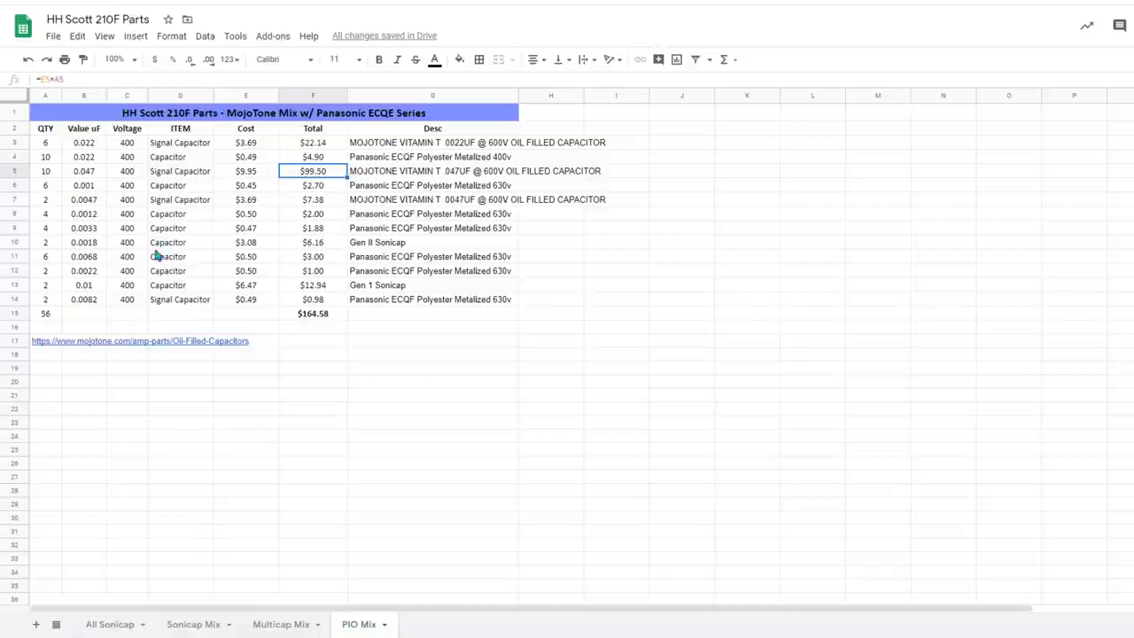
pyautogui.click(39, 341)
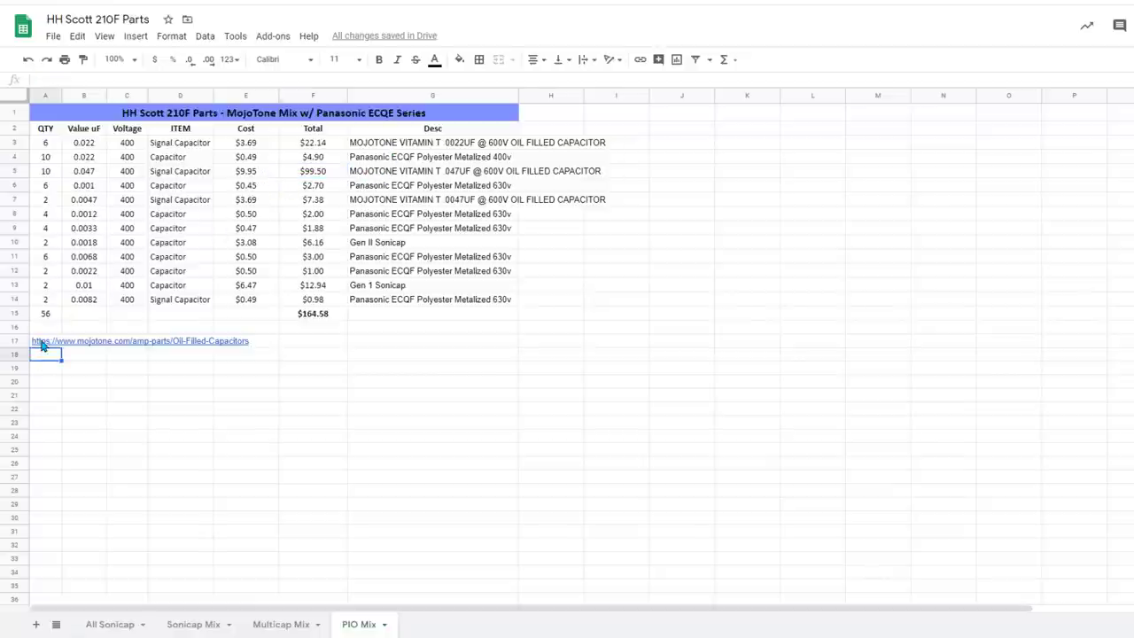
# Open the Mojotone Oil-Filled Capacitors page and browse its Vitamin T capacitor prices.
pyautogui.click(73, 326)
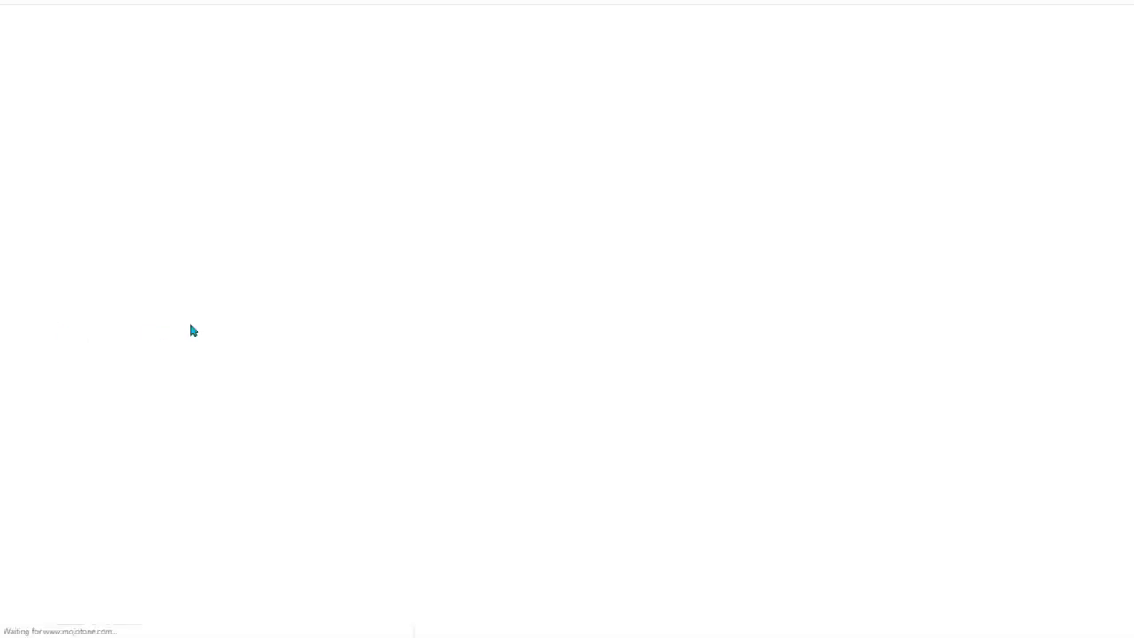
pyautogui.scroll(-3, 214, 307)
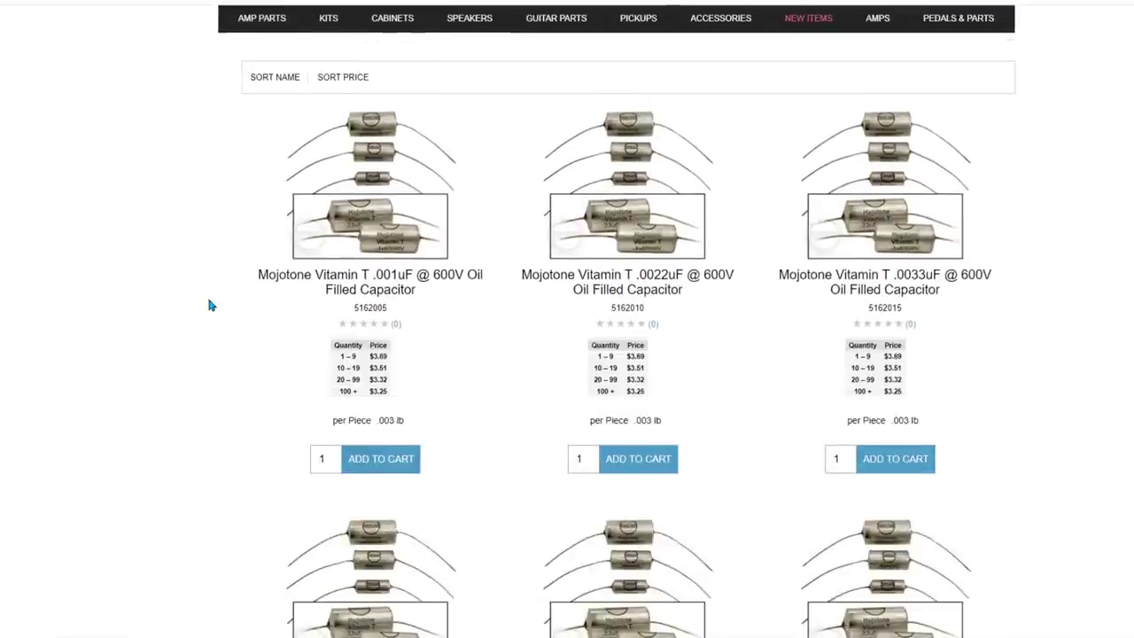
pyautogui.scroll(1, 210, 304)
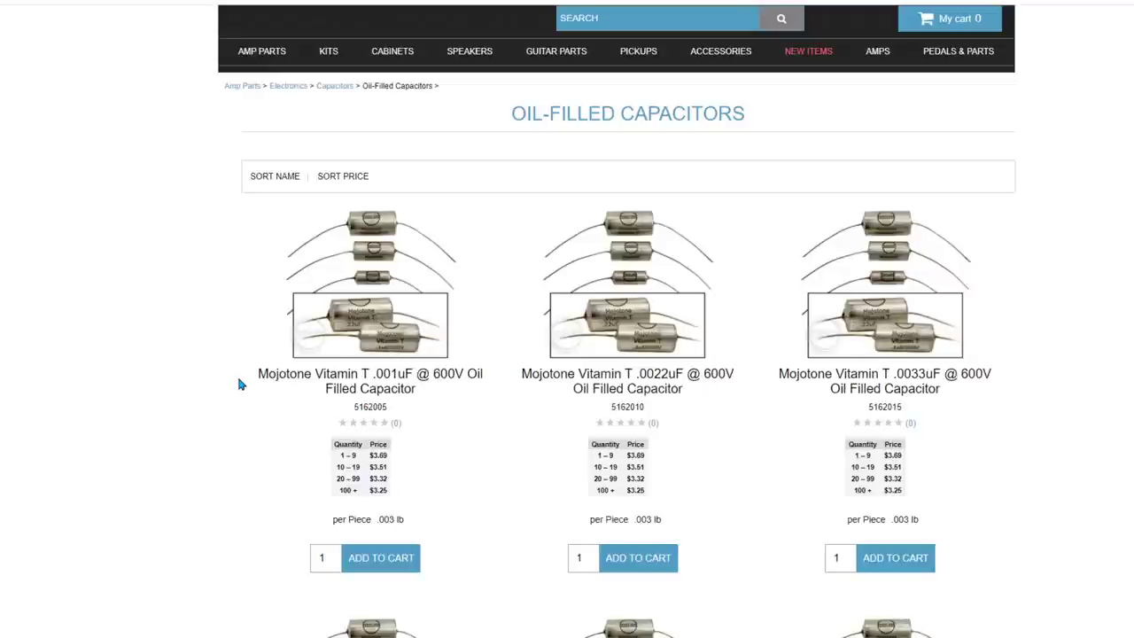
pyautogui.scroll(-2, 237, 383)
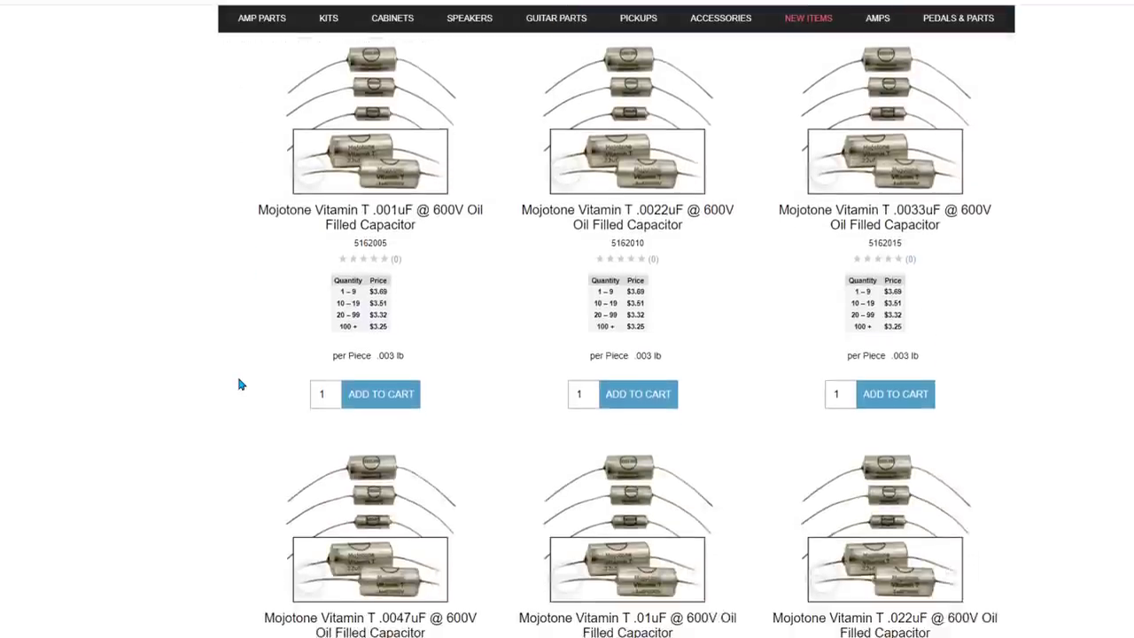
pyautogui.scroll(-4, 238, 370)
pyautogui.scroll(-7, 237, 372)
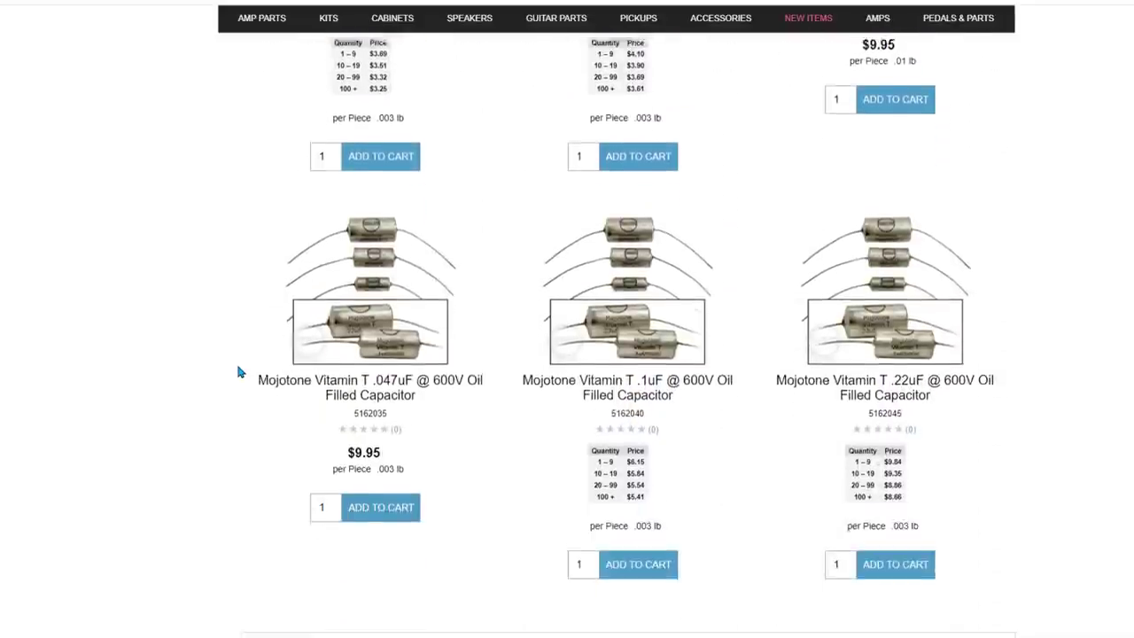
pyautogui.scroll(6, 237, 372)
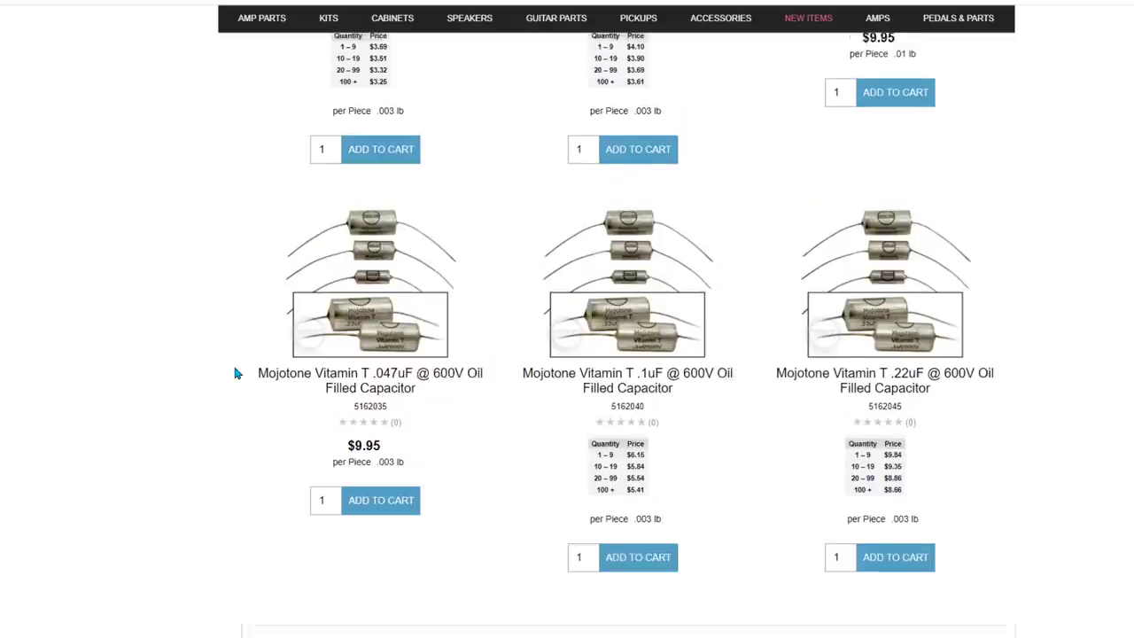
pyautogui.scroll(5, 235, 373)
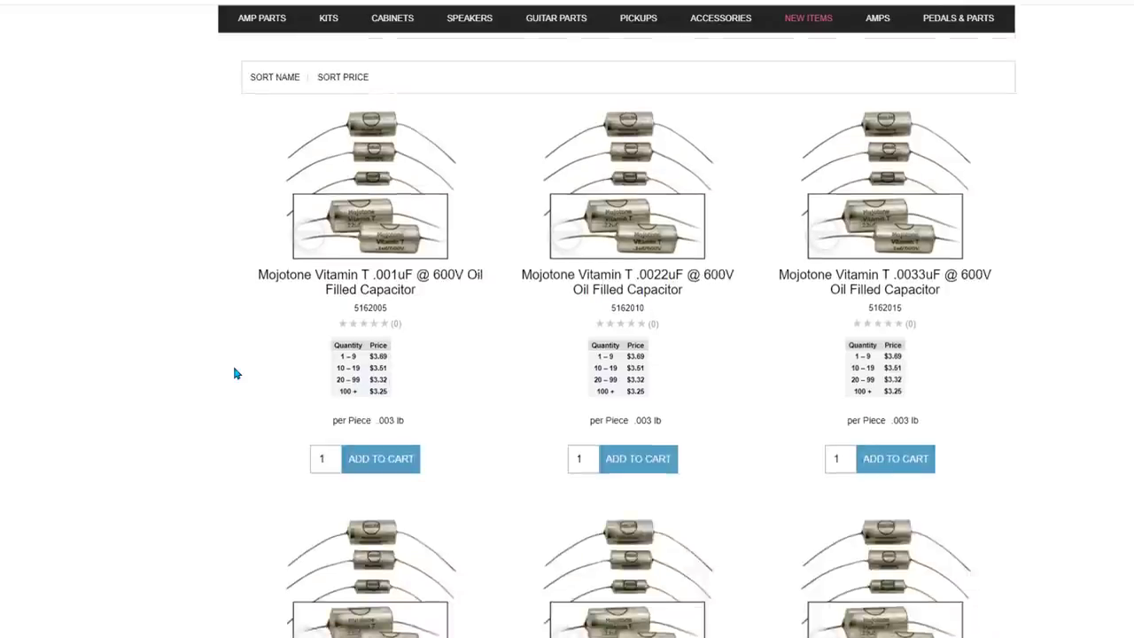
pyautogui.scroll(1, 235, 373)
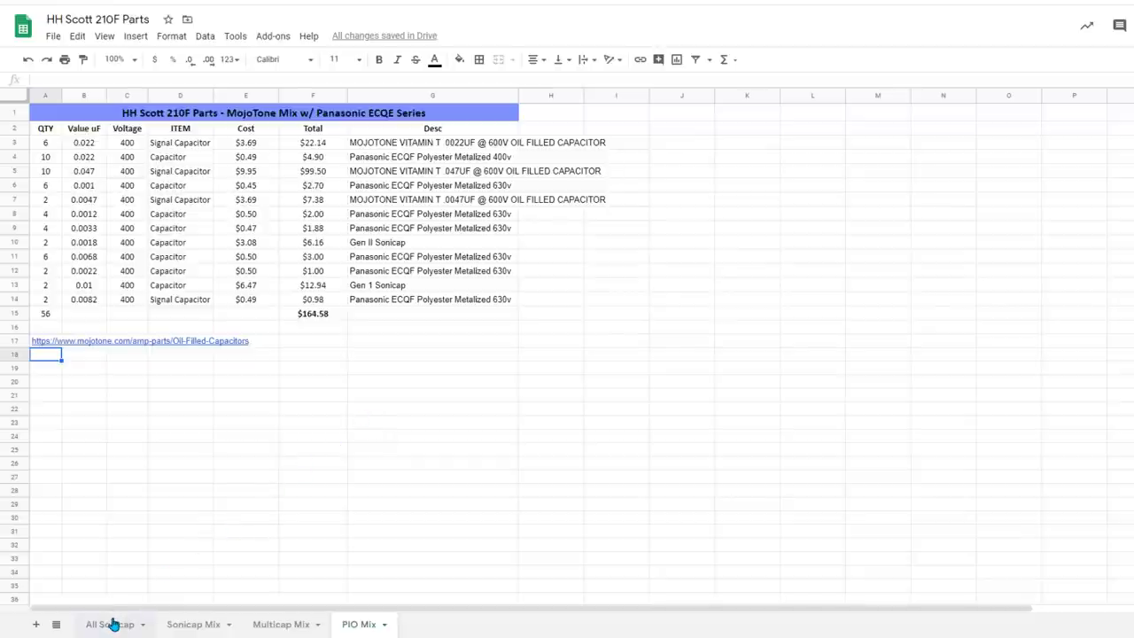
# Bring up the All Sonicap sheet, then switch back to the Antique Electronic Supply listings.
pyautogui.click(112, 624)
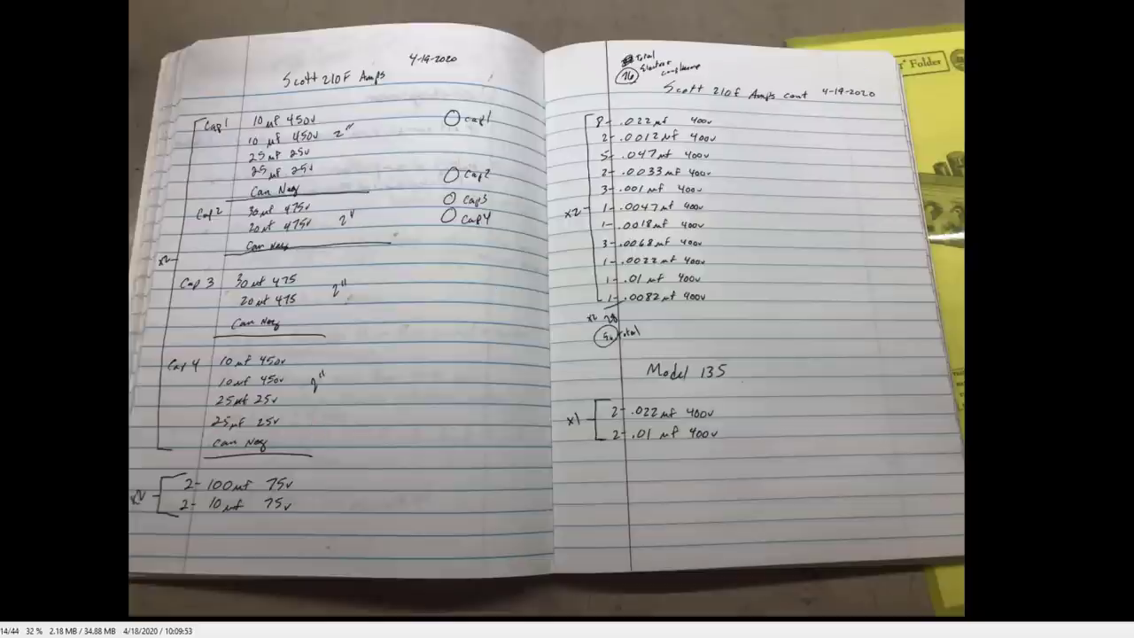
pyautogui.hotkey('alt', 'Tab')
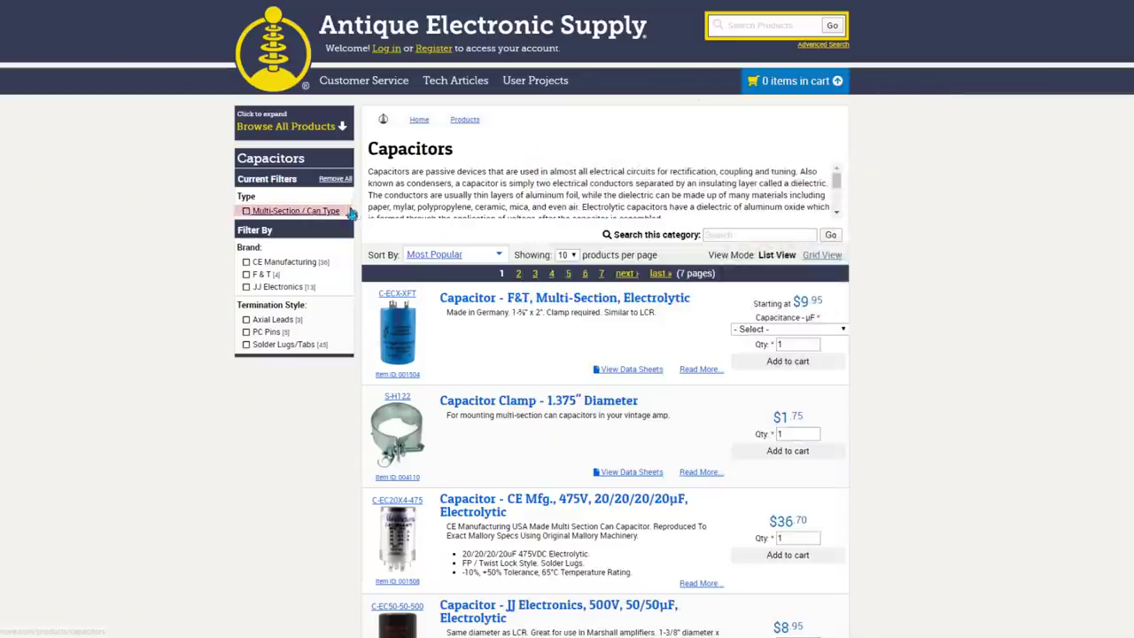
# Browse the Multi-Section / Can Type capacitor listings through page 2 to its last items.
pyautogui.scroll(-3, 448, 238)
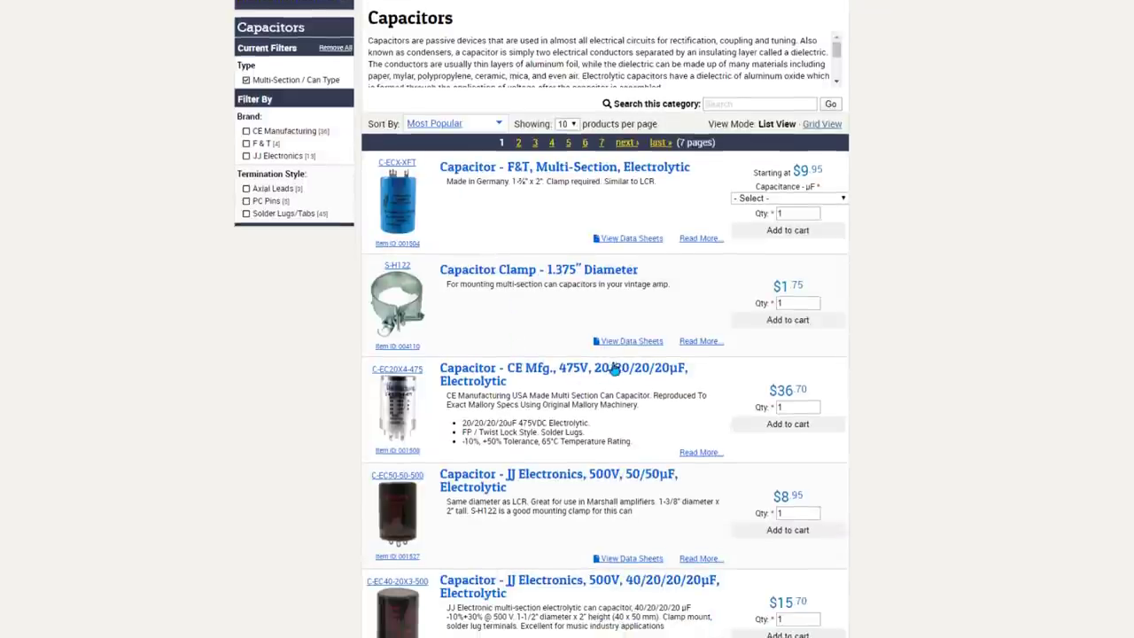
pyautogui.scroll(-3, 605, 302)
pyautogui.scroll(-5, 605, 302)
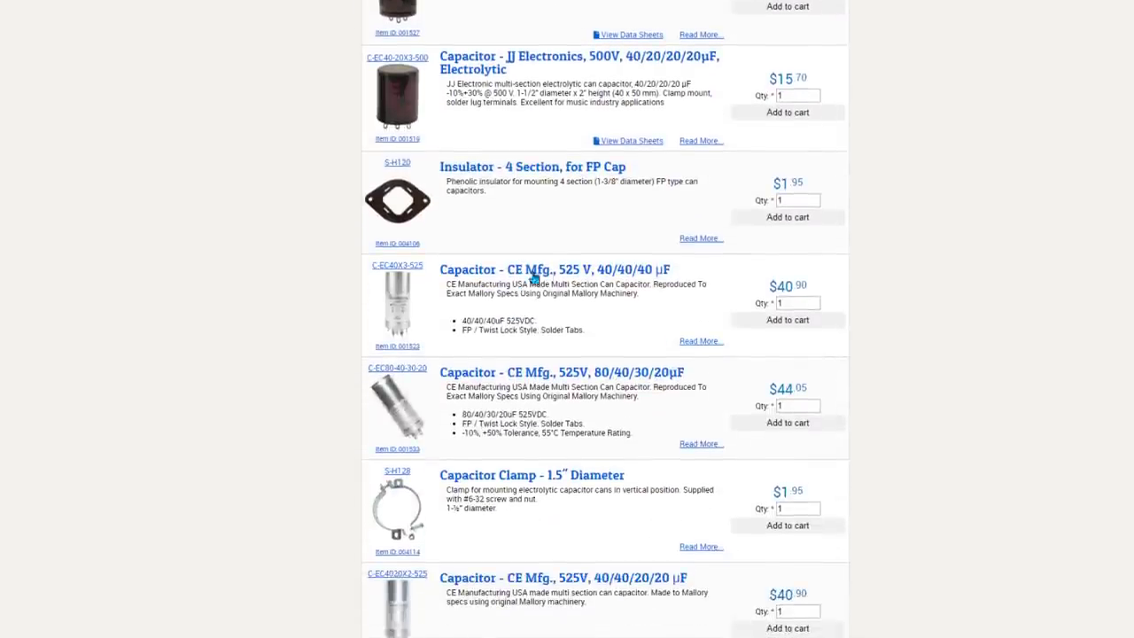
pyautogui.scroll(-2, 620, 377)
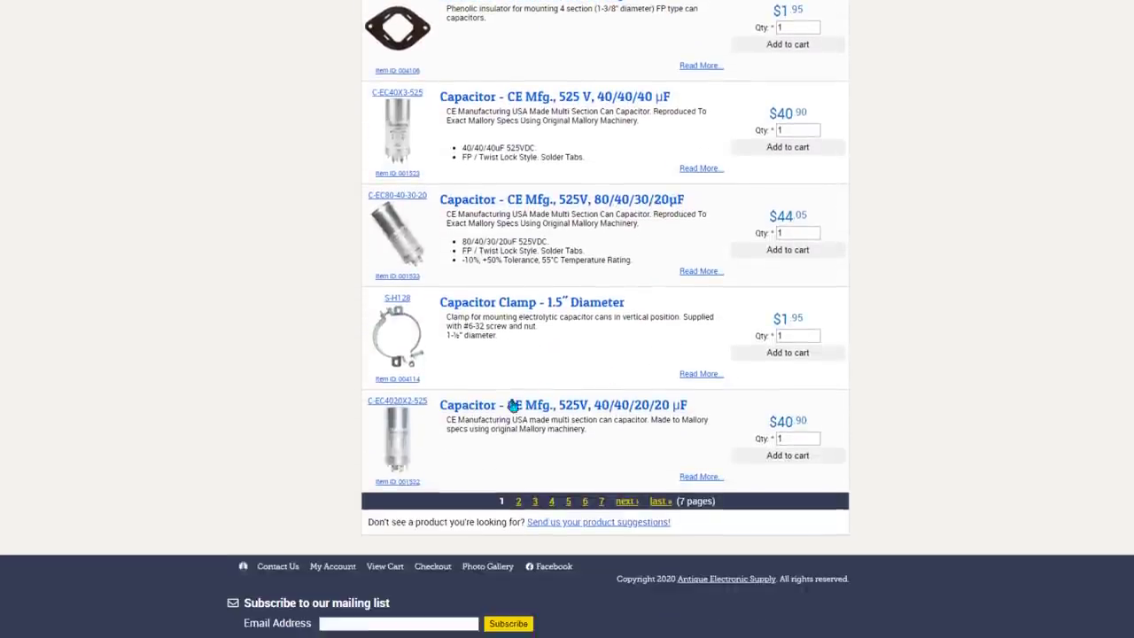
pyautogui.click(518, 501)
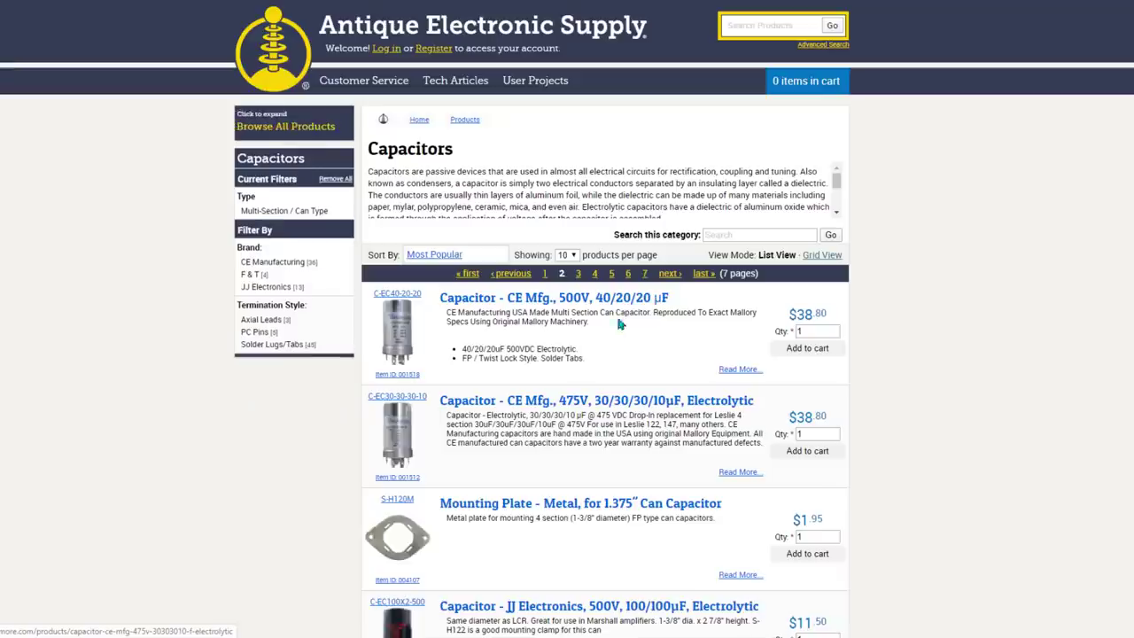
pyautogui.scroll(-7, 611, 305)
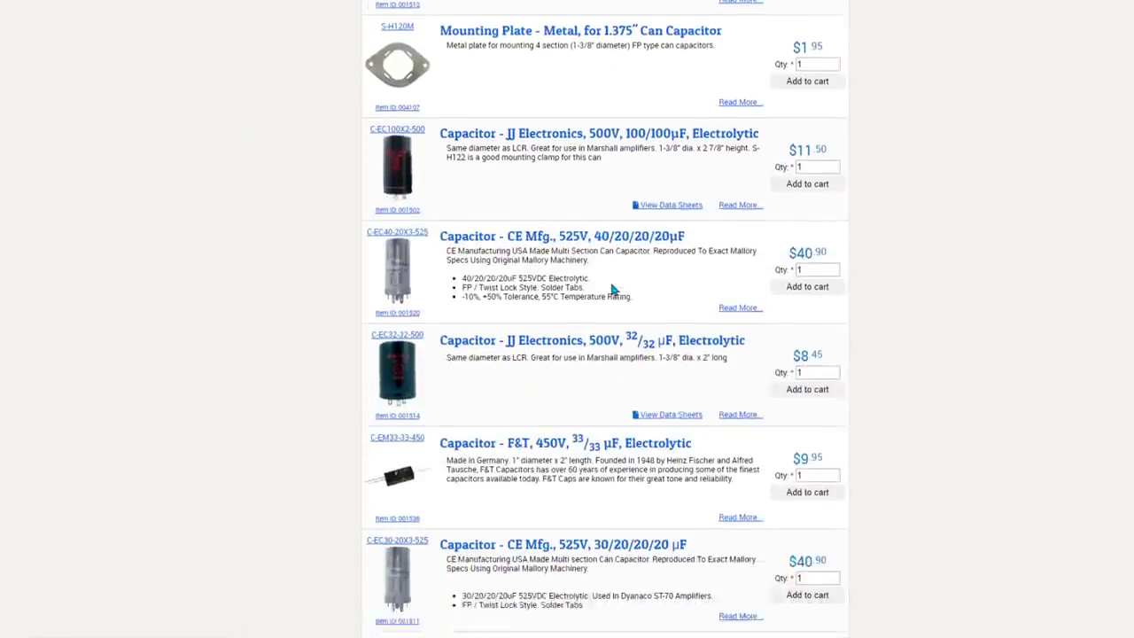
pyautogui.scroll(-3, 612, 296)
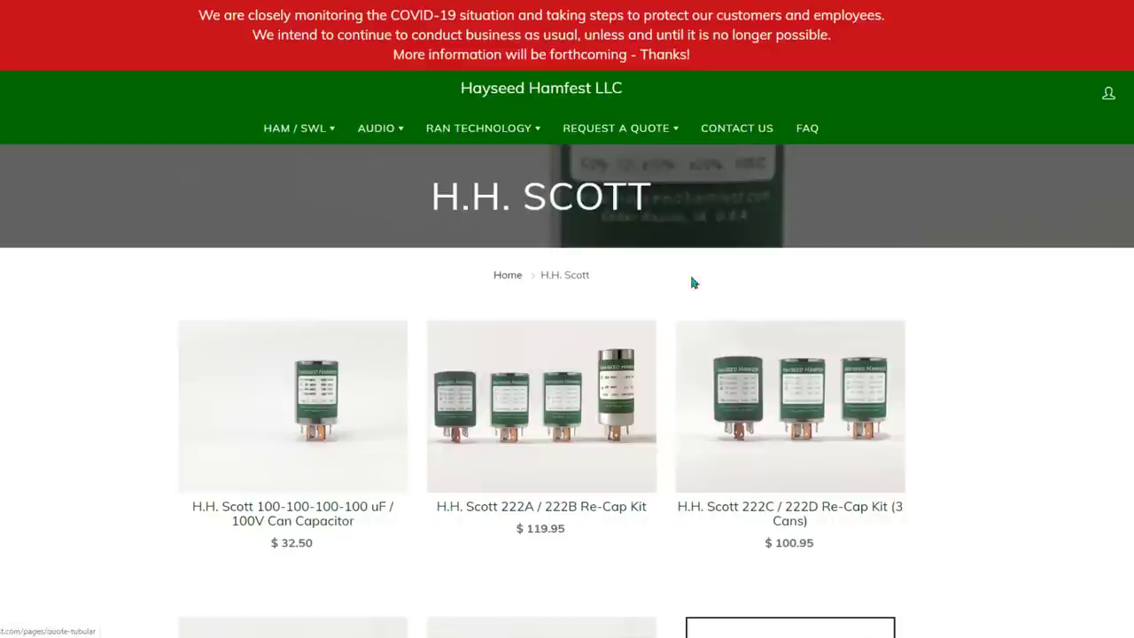
# Open Hayseed Hamfest's H.H. Scott page, browse re-cap kits ($100.95–$152.95), and show Request a Quote options.
pyautogui.moveTo(351, 134)
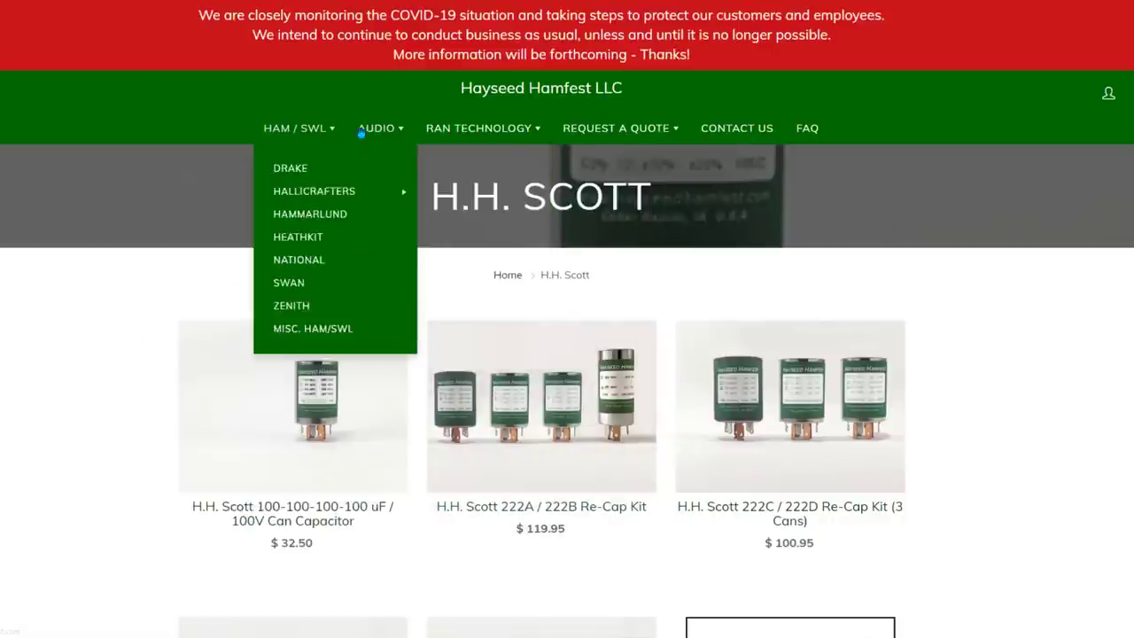
pyautogui.moveTo(375, 149)
pyautogui.click(375, 188)
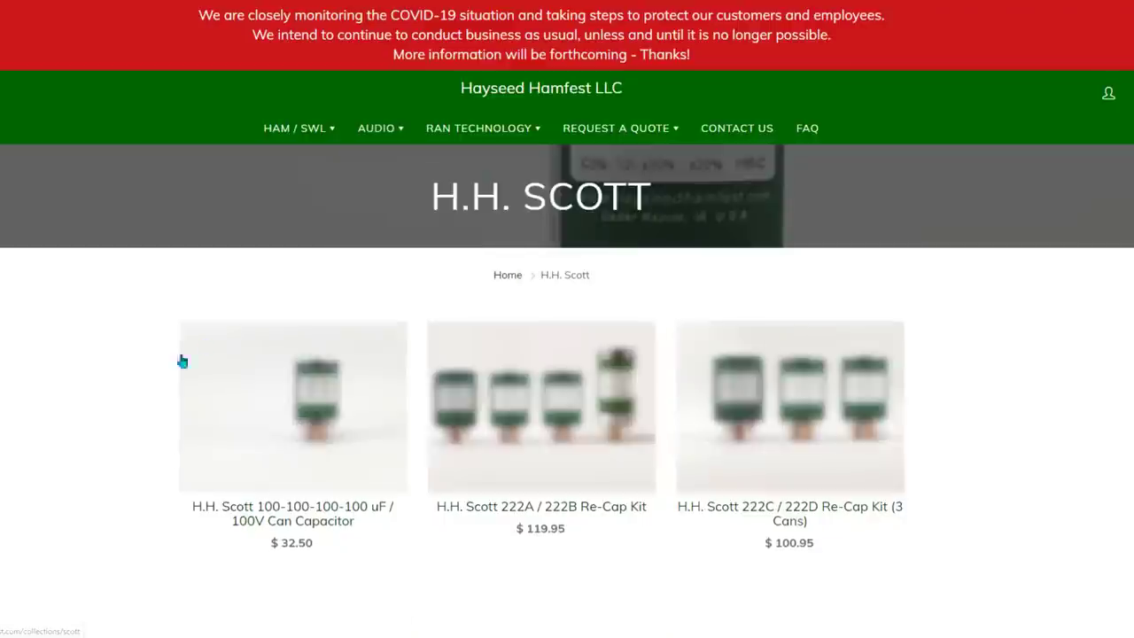
pyautogui.scroll(-3, 133, 390)
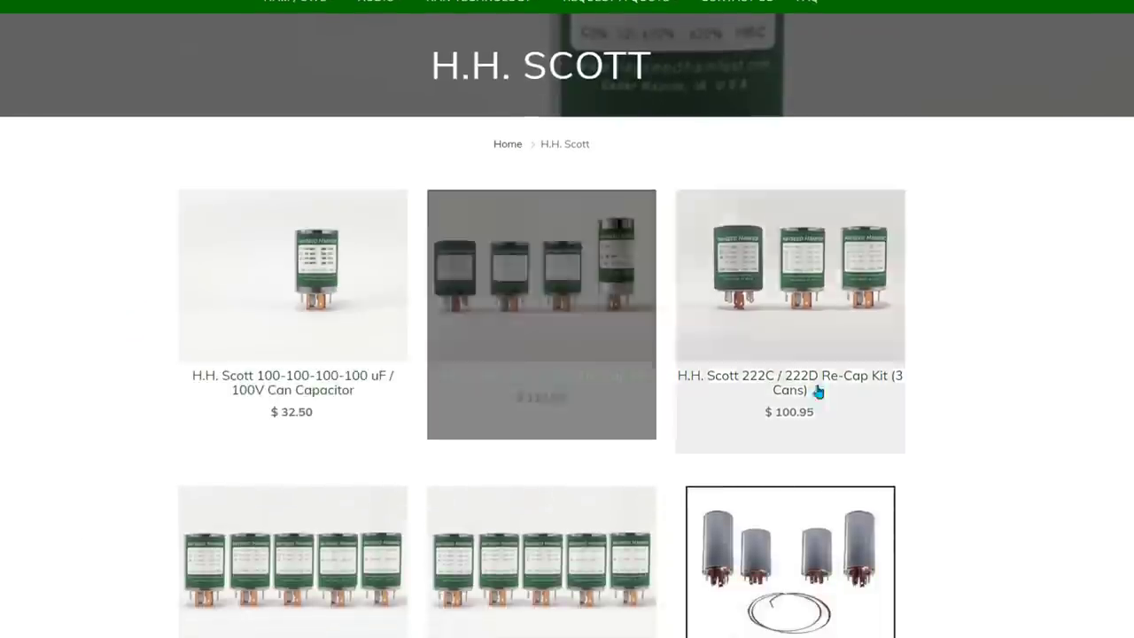
pyautogui.scroll(-1, 937, 398)
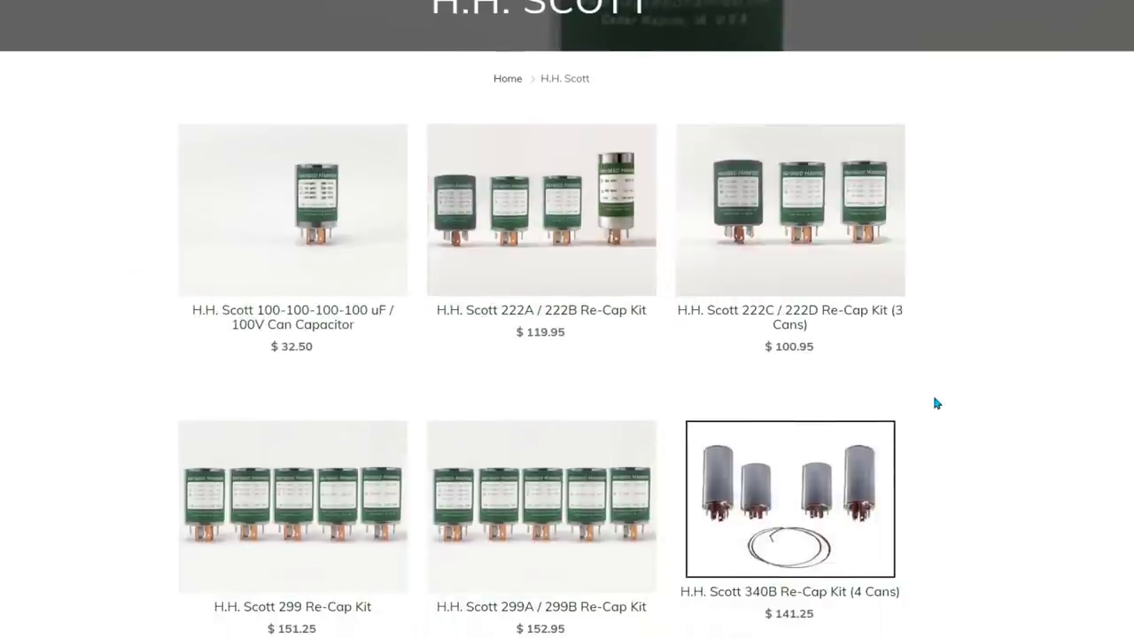
pyautogui.scroll(-3, 932, 400)
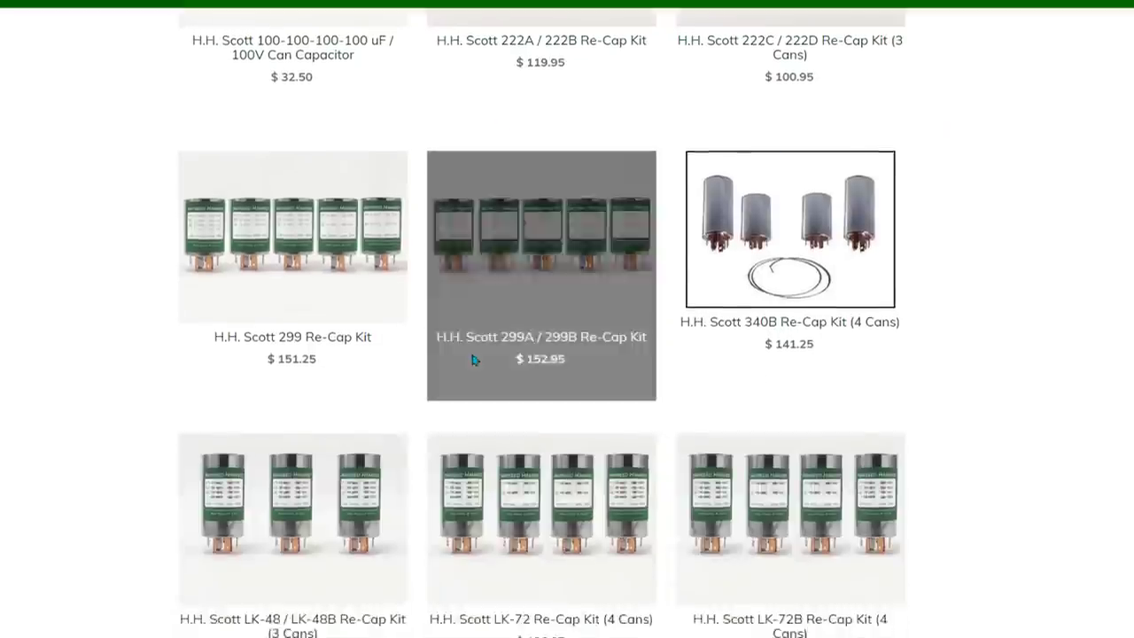
pyautogui.scroll(-2, 496, 381)
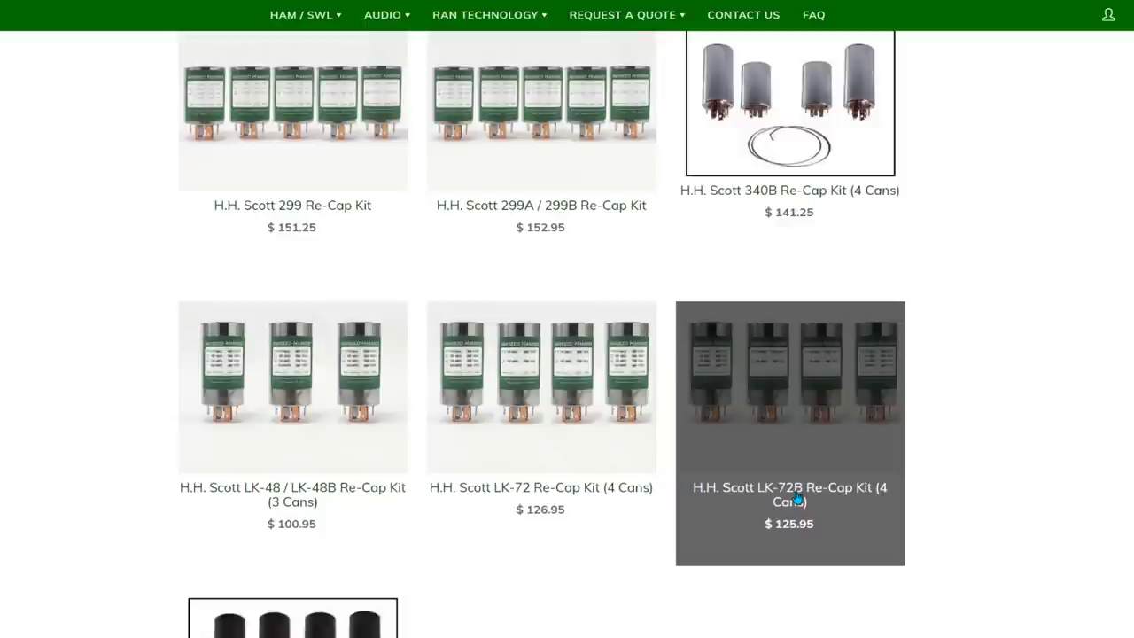
pyautogui.scroll(-1, 142, 425)
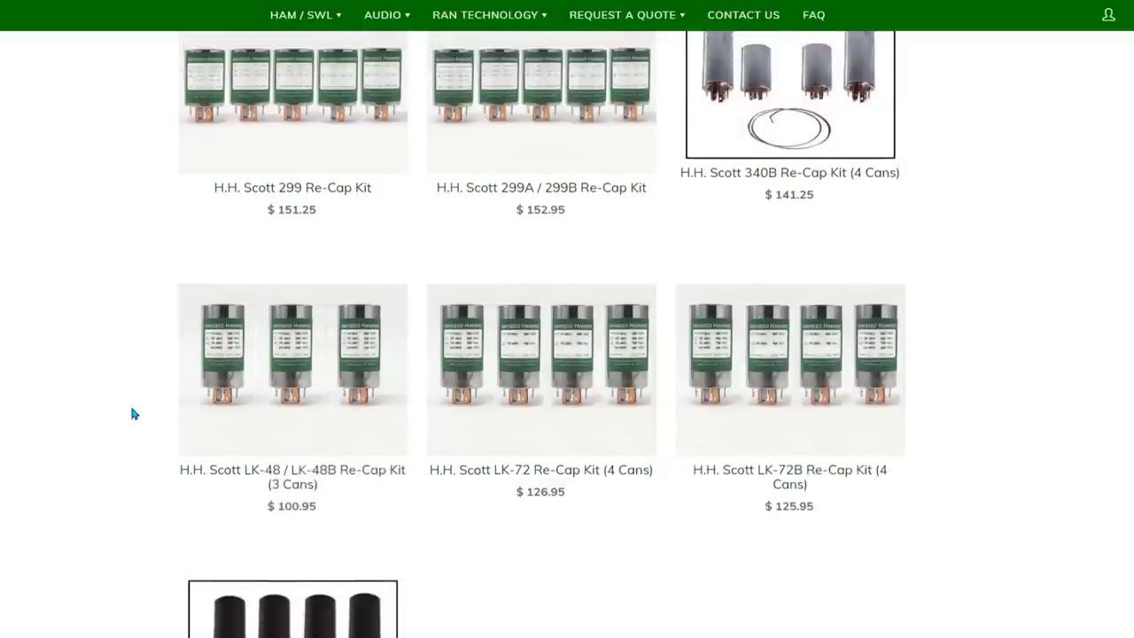
pyautogui.scroll(7, 132, 414)
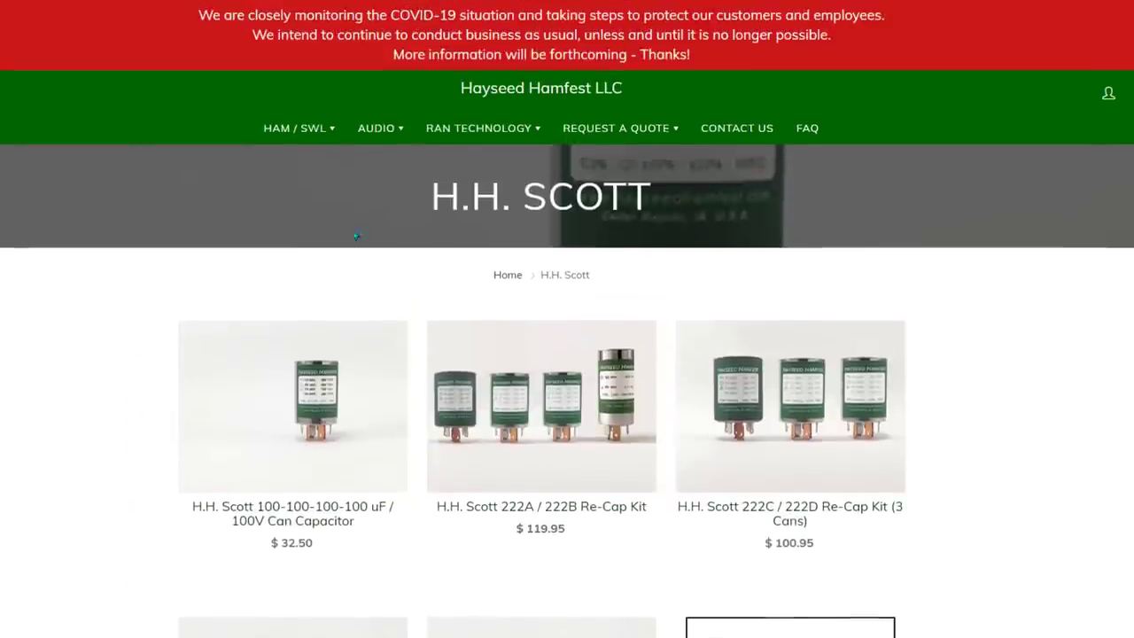
pyautogui.moveTo(585, 134)
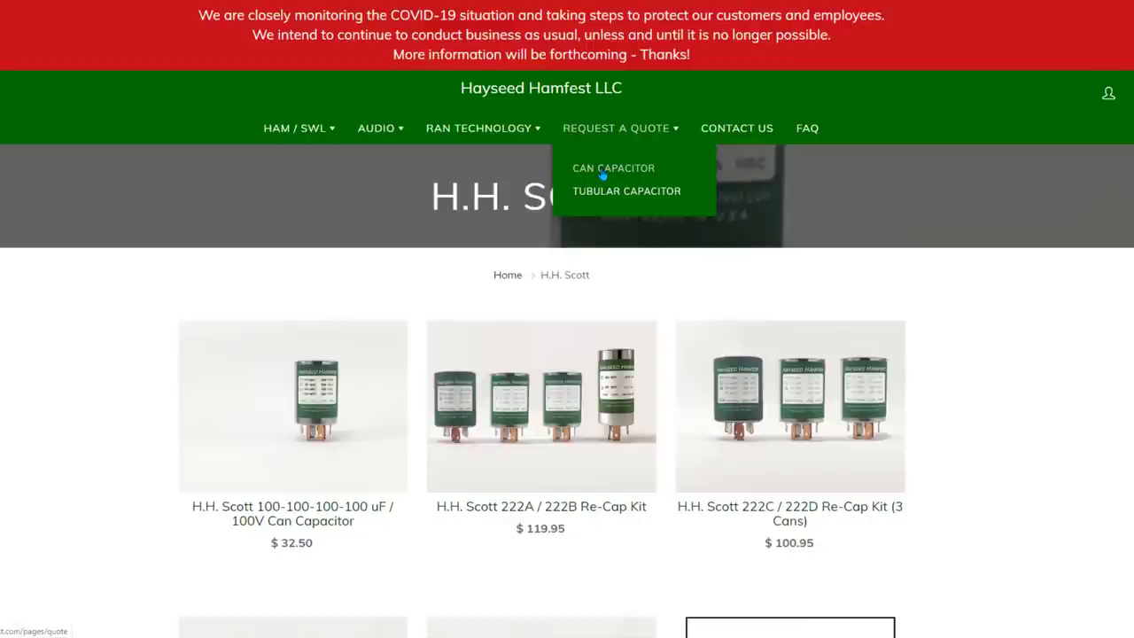
# Open the Can Capacitor quote request and choose the 4 Twist-Tabs style.
pyautogui.click(602, 174)
pyautogui.scroll(-1, 598, 257)
pyautogui.scroll(-2, 598, 257)
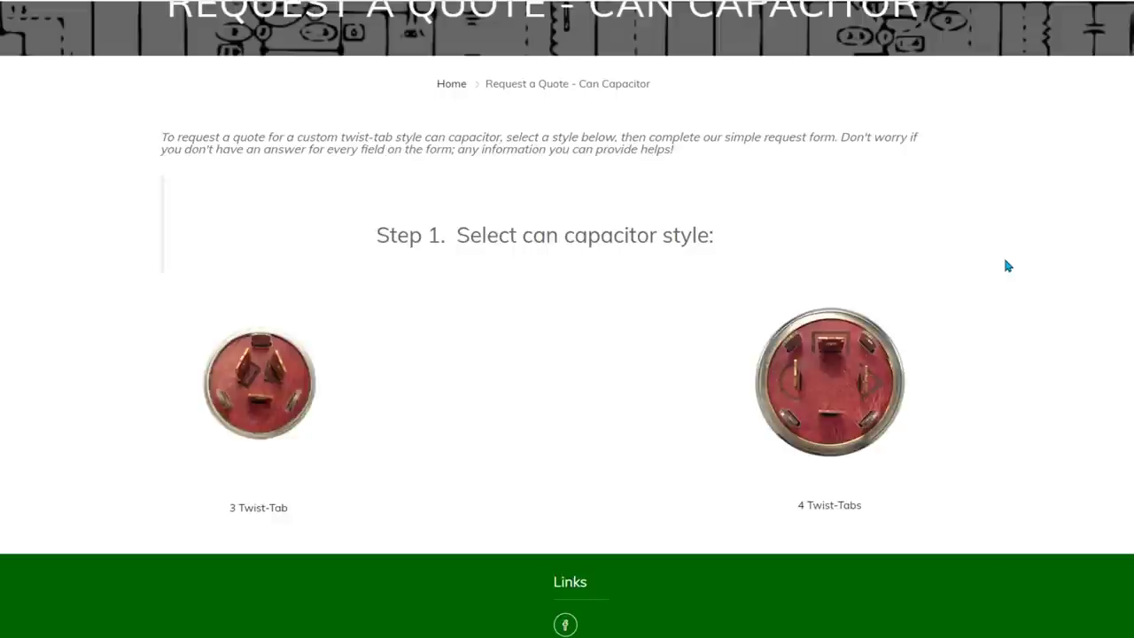
pyautogui.click(827, 371)
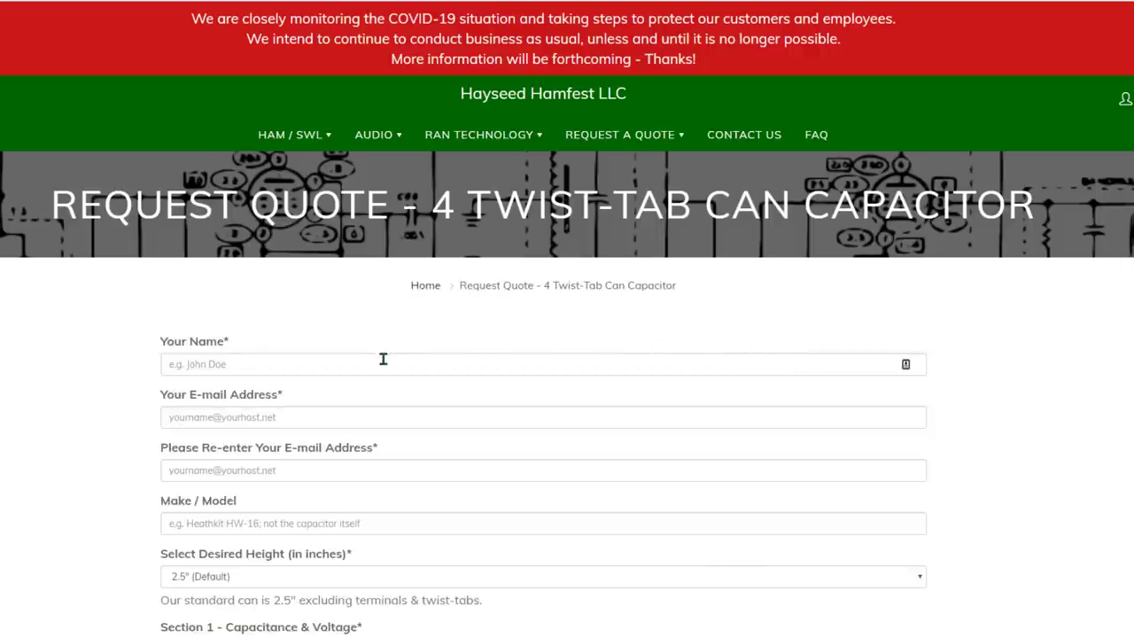
# Enter the requester's name and e-mail address, and confirm the e-mail.
pyautogui.click(309, 366)
pyautogui.press('Tab')
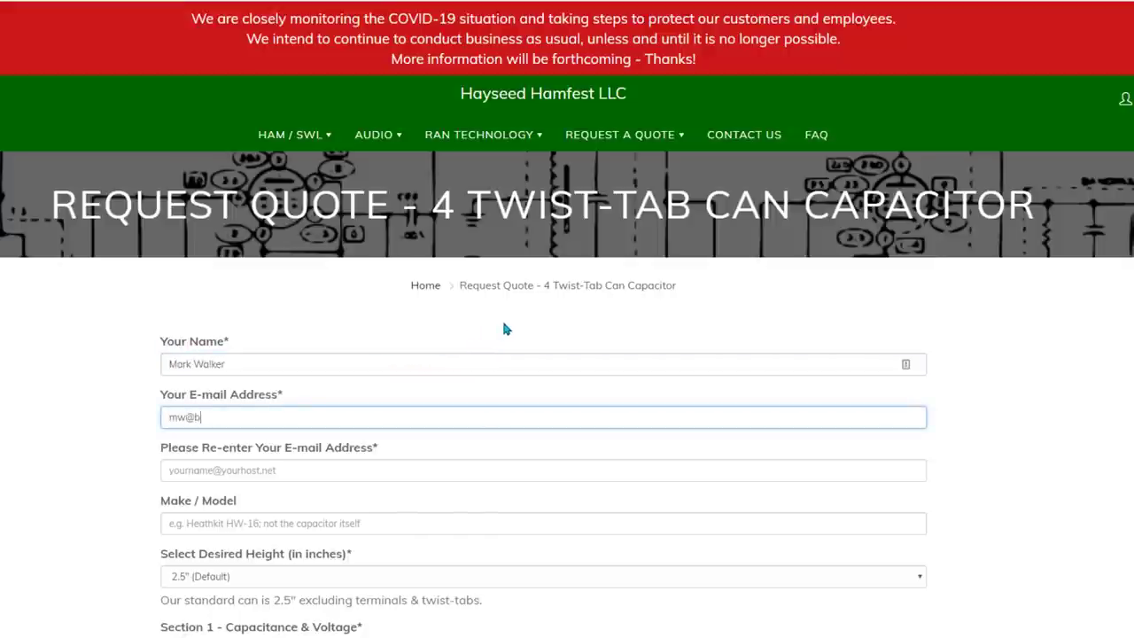
pyautogui.press('Tab')
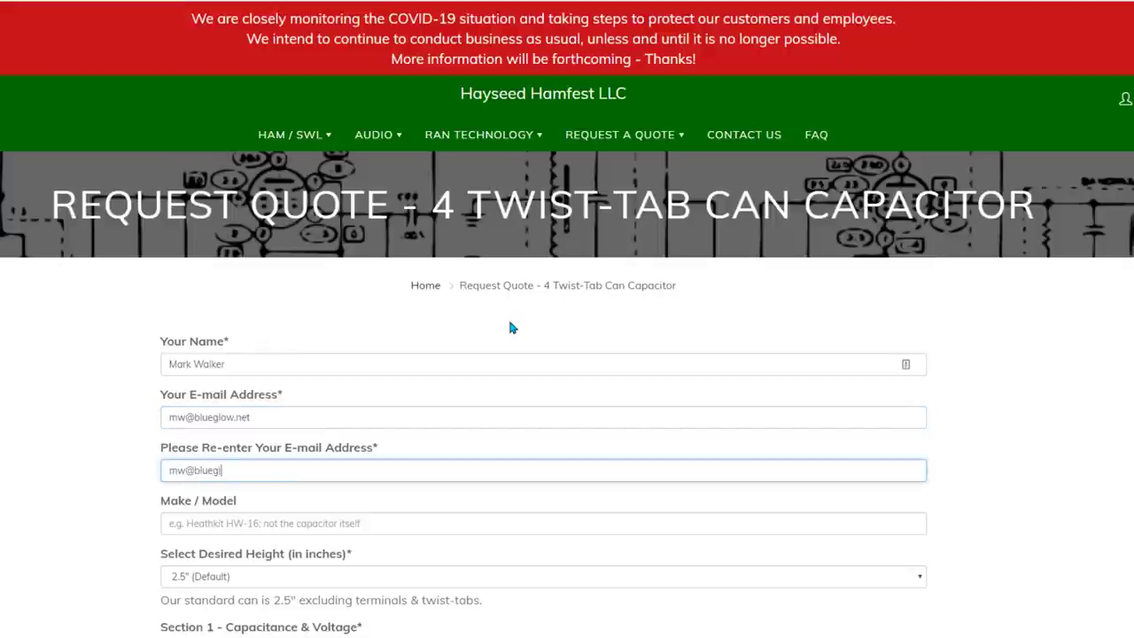
# Set Make / Model to HH Scott 210F.
pyautogui.press('Tab')
pyautogui.write('H')
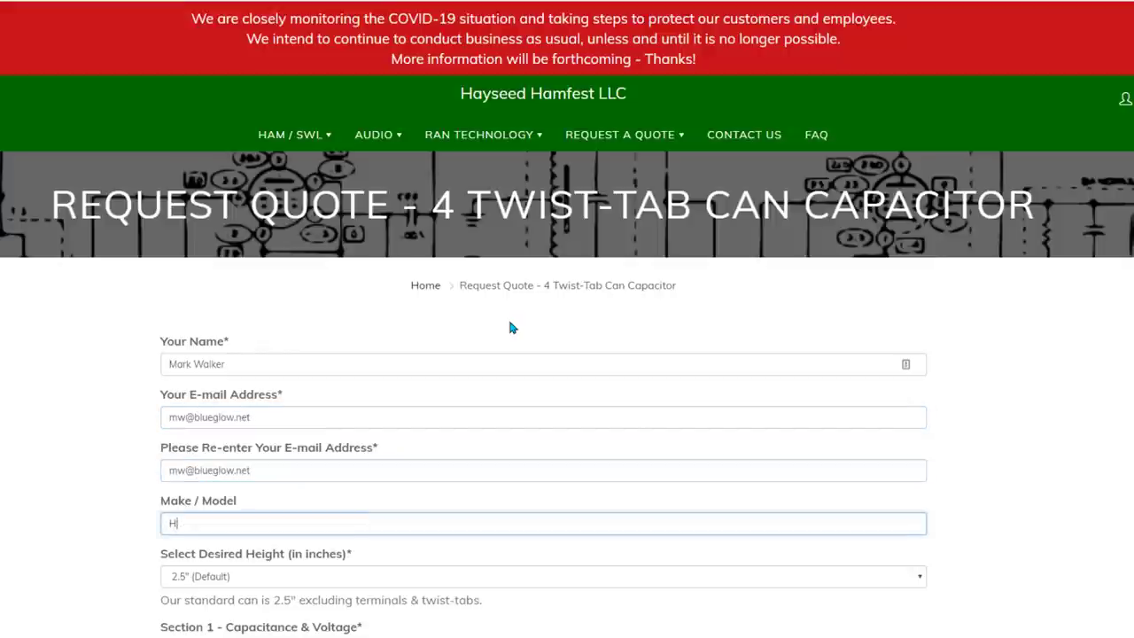
pyautogui.write('H Scott 210F')
pyautogui.press('Tab')
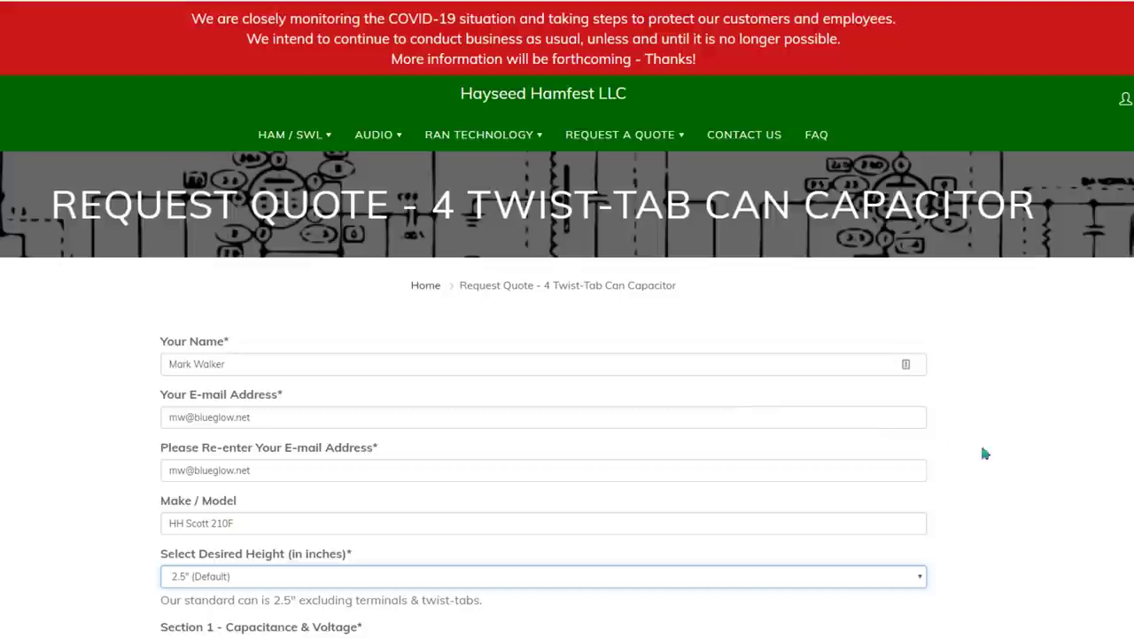
pyautogui.scroll(-5, 1010, 454)
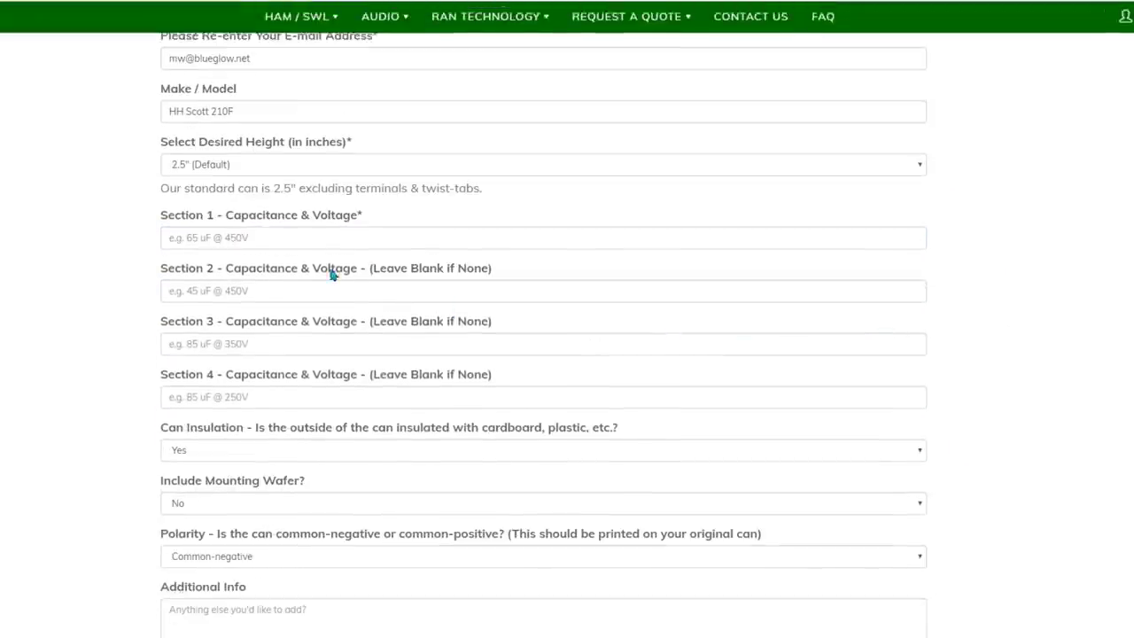
# Set can height to 2" with sections 30uf @ 475v and 20uf @ 475v.
pyautogui.click(274, 163)
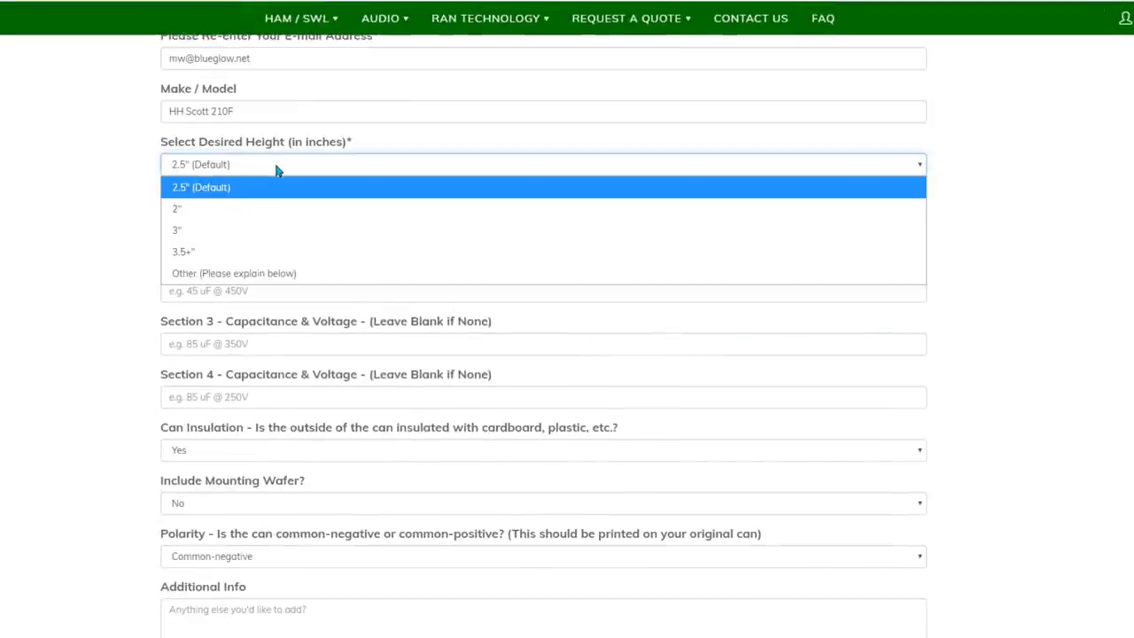
pyautogui.click(212, 214)
pyautogui.click(237, 238)
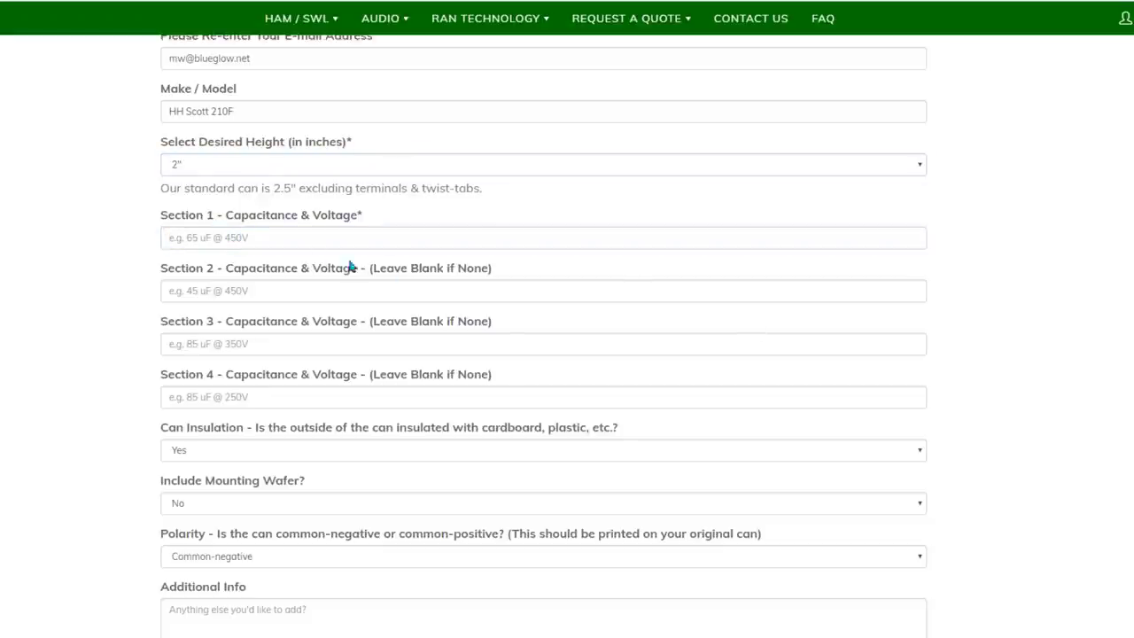
pyautogui.click(278, 238)
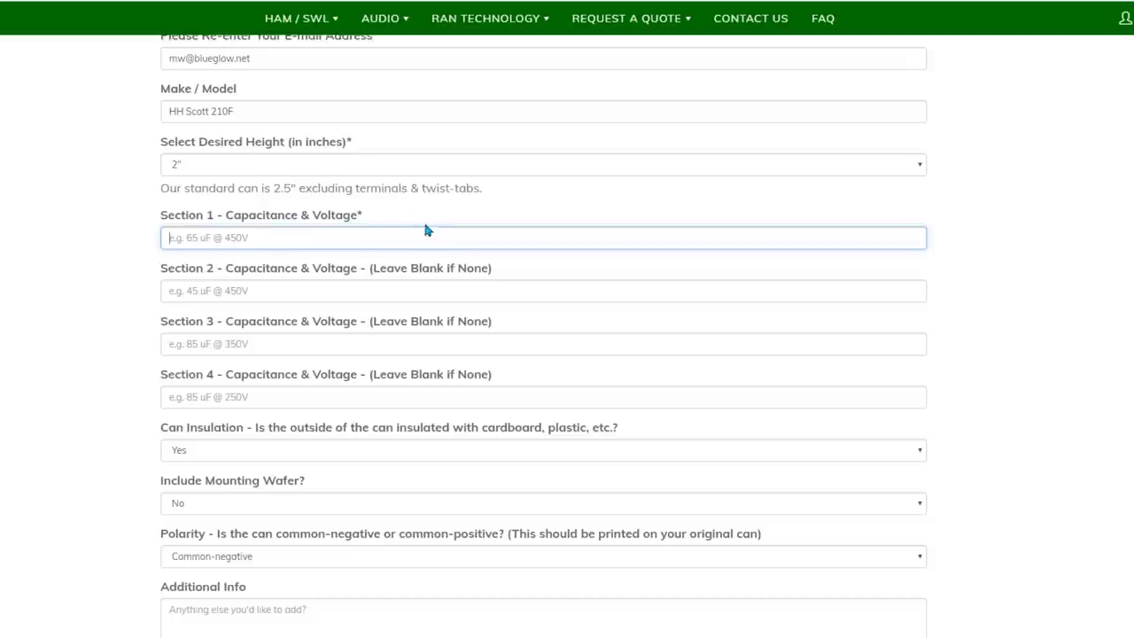
pyautogui.write('30uf @ ')
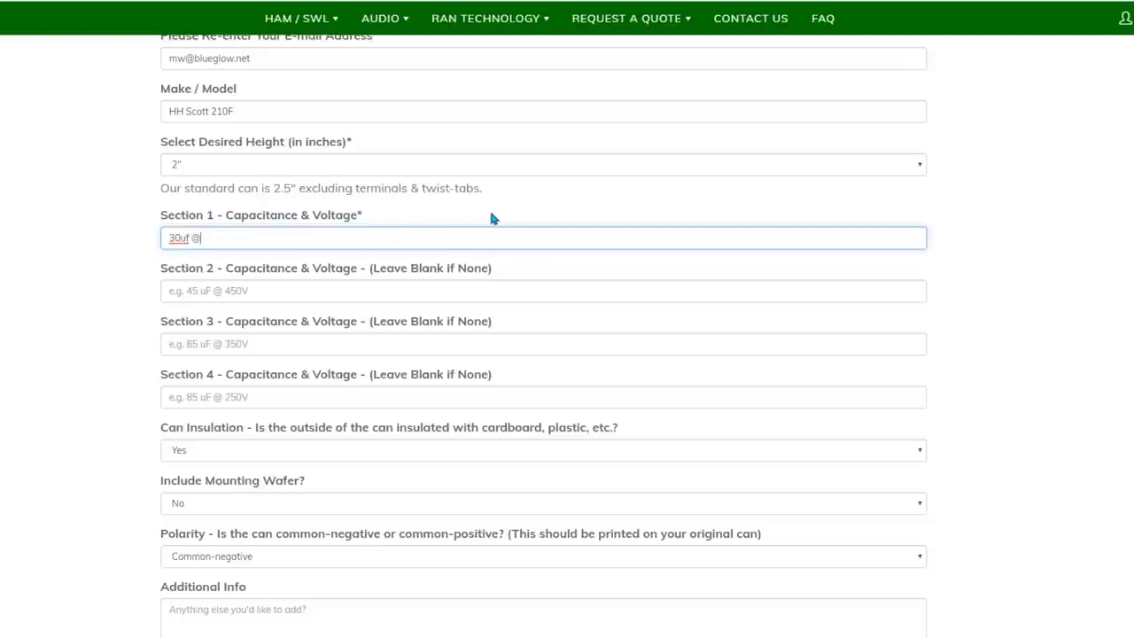
pyautogui.write('475v')
pyautogui.press('Tab')
pyautogui.write('2')
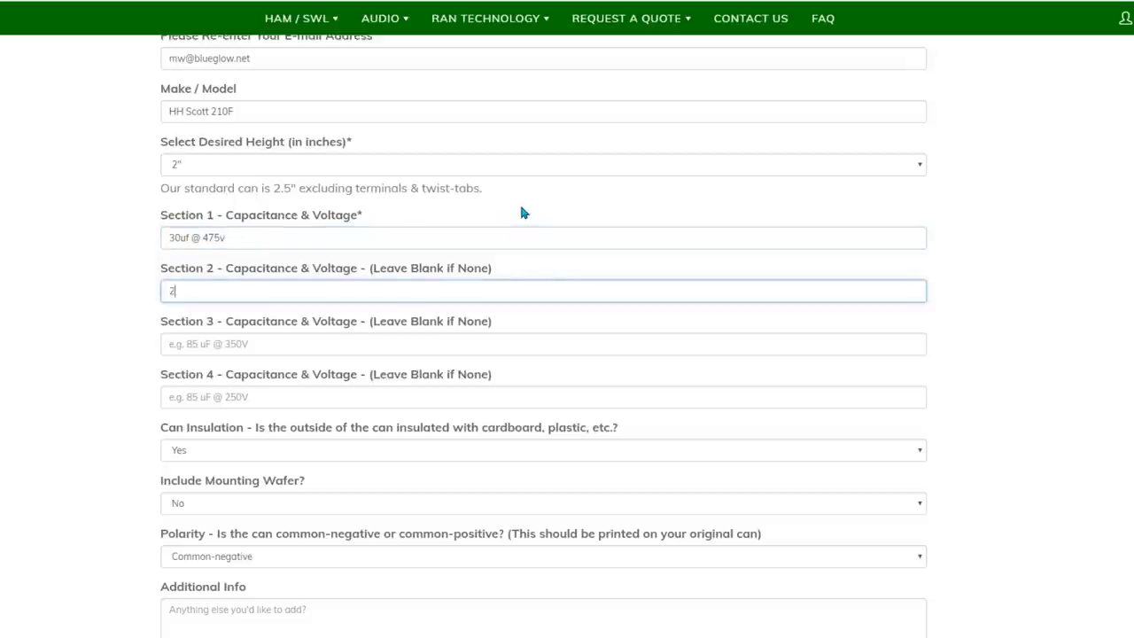
pyautogui.write('0uf @ 475')
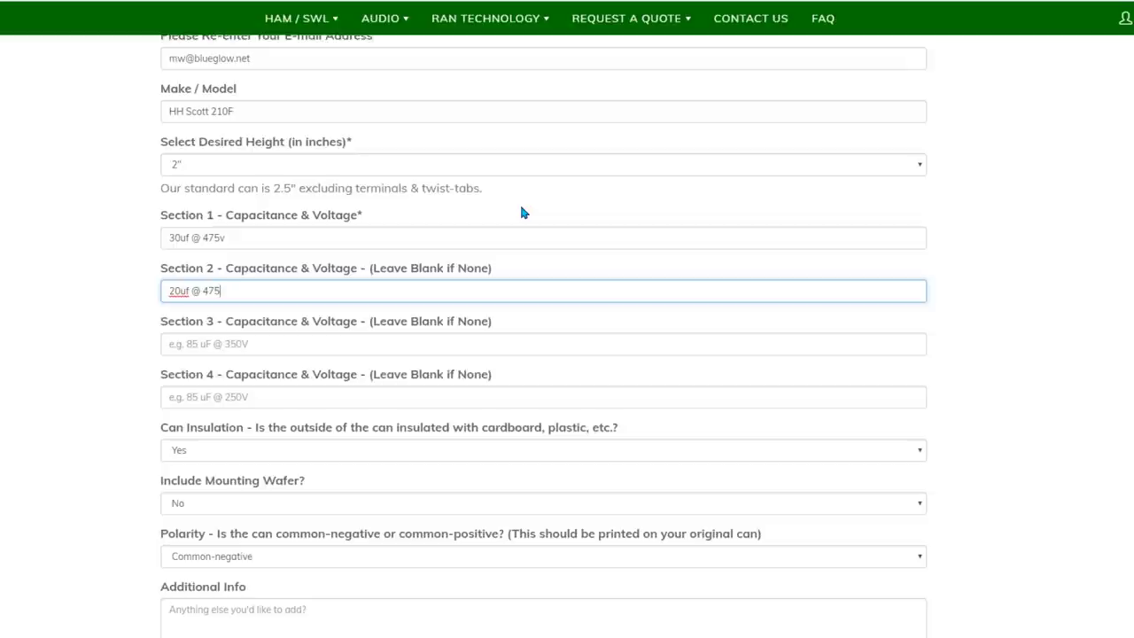
pyautogui.write('v')
pyautogui.click(89, 435)
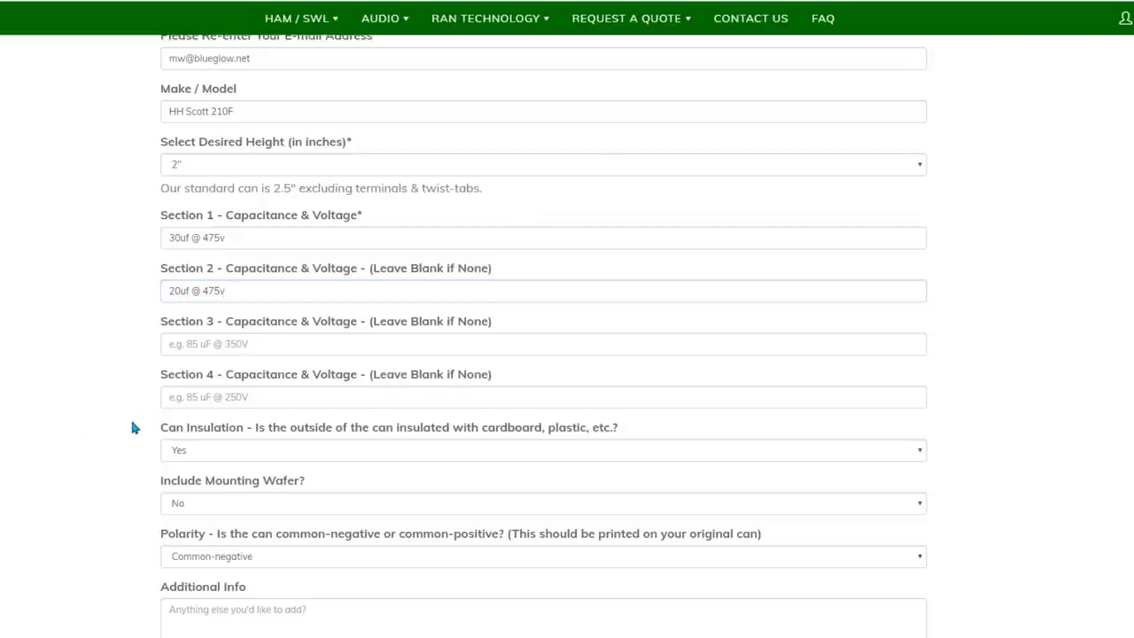
# Set Can Insulation to No and keep polarity as Common-negative.
pyautogui.scroll(-3, 124, 416)
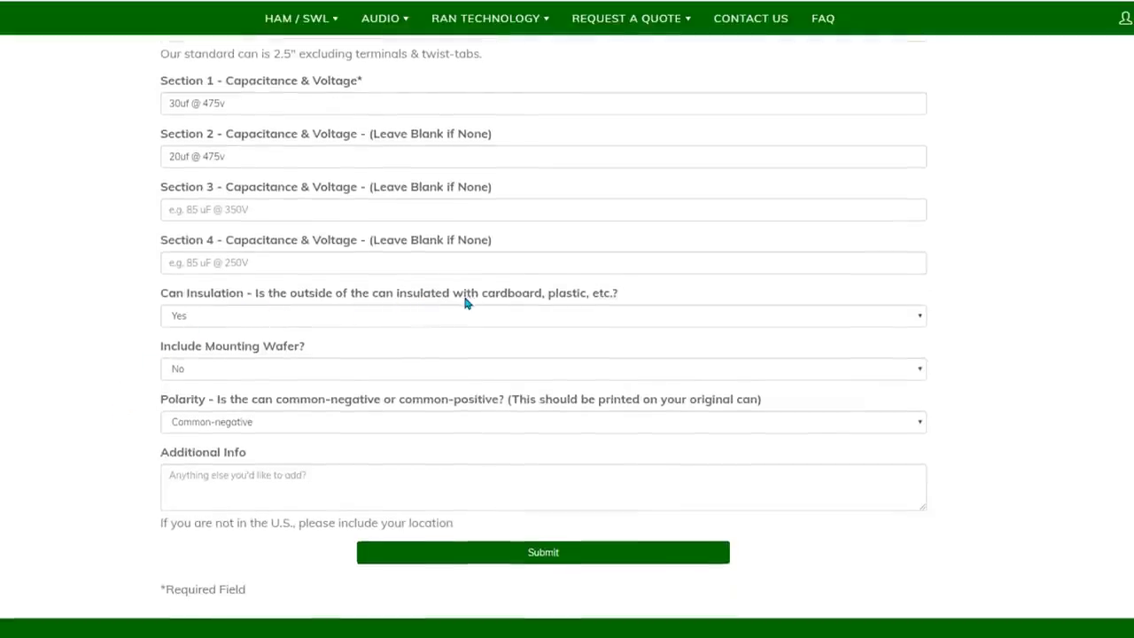
pyautogui.click(259, 317)
pyautogui.click(219, 361)
pyautogui.scroll(-2, 110, 360)
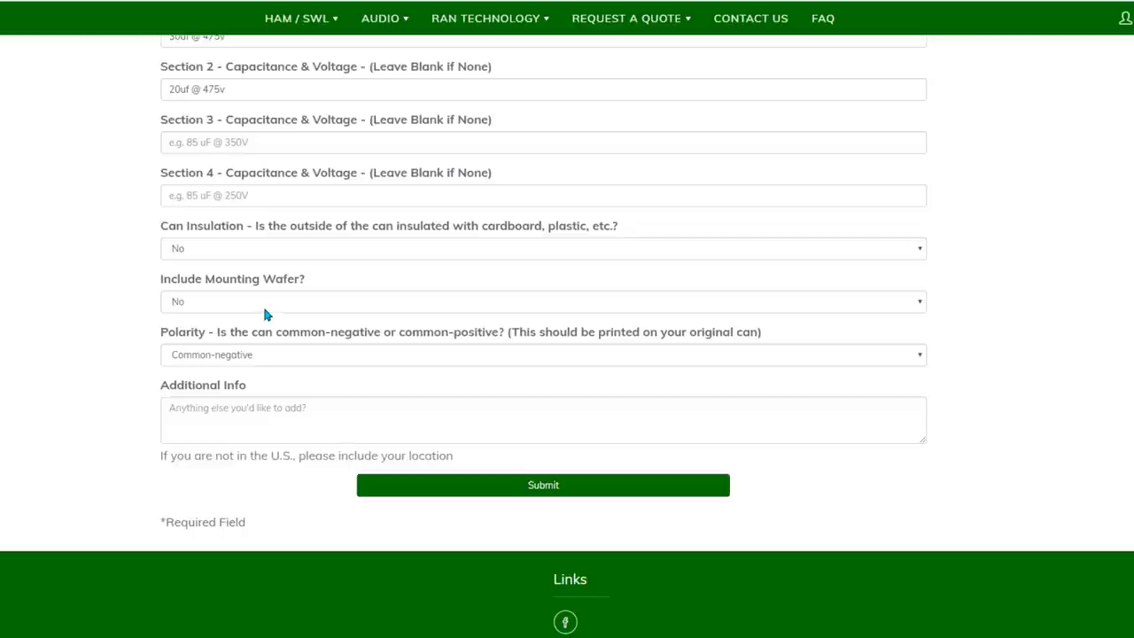
pyautogui.click(295, 355)
pyautogui.click(292, 359)
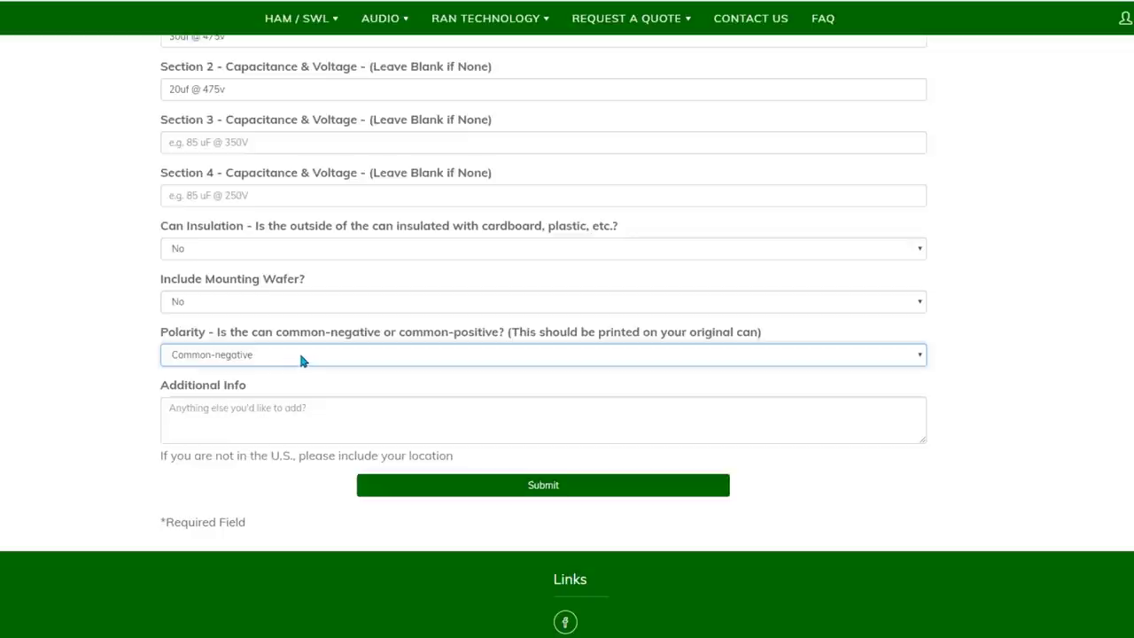
pyautogui.click(94, 363)
# Add 'Need 2 of these' as additional info and submit the quote request.
pyautogui.click(260, 429)
pyautogui.write('Need 2 of these')
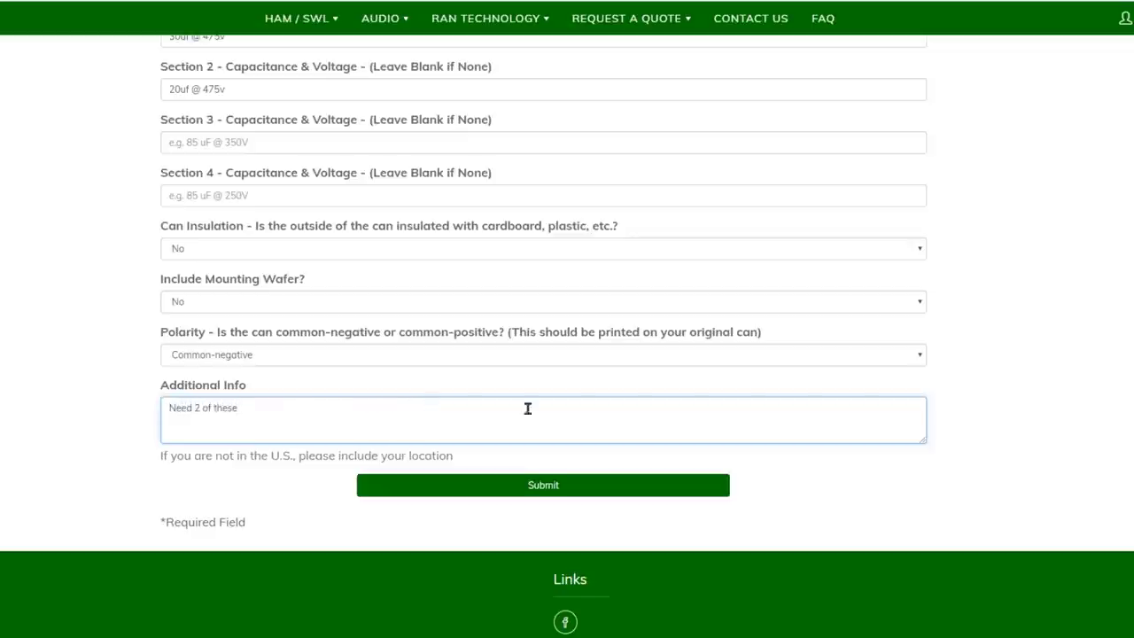
pyautogui.click(526, 483)
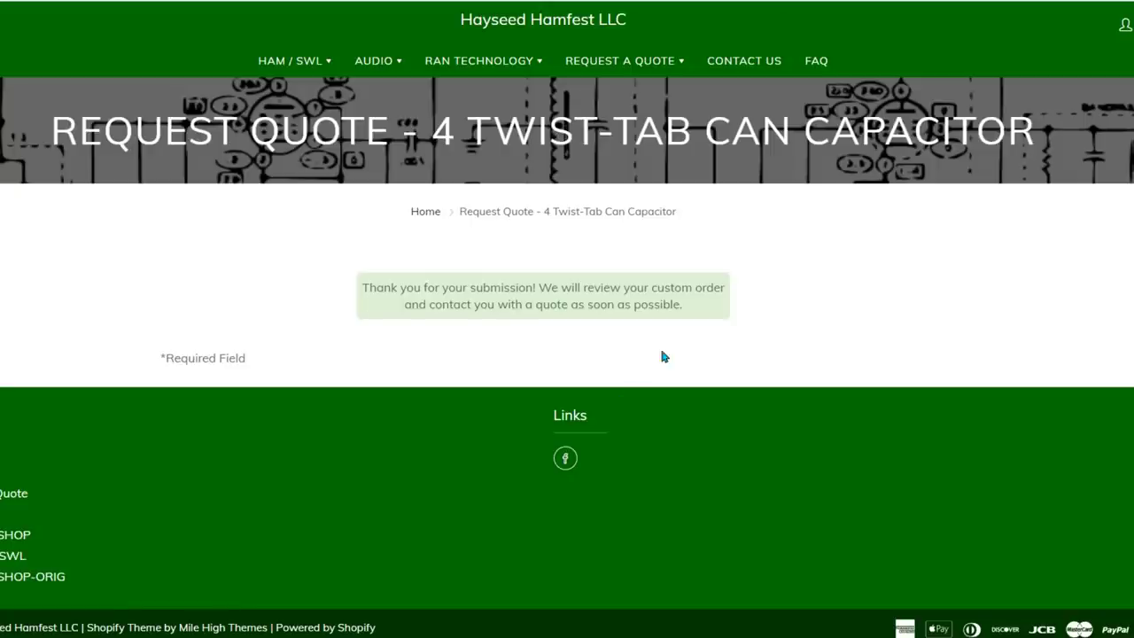